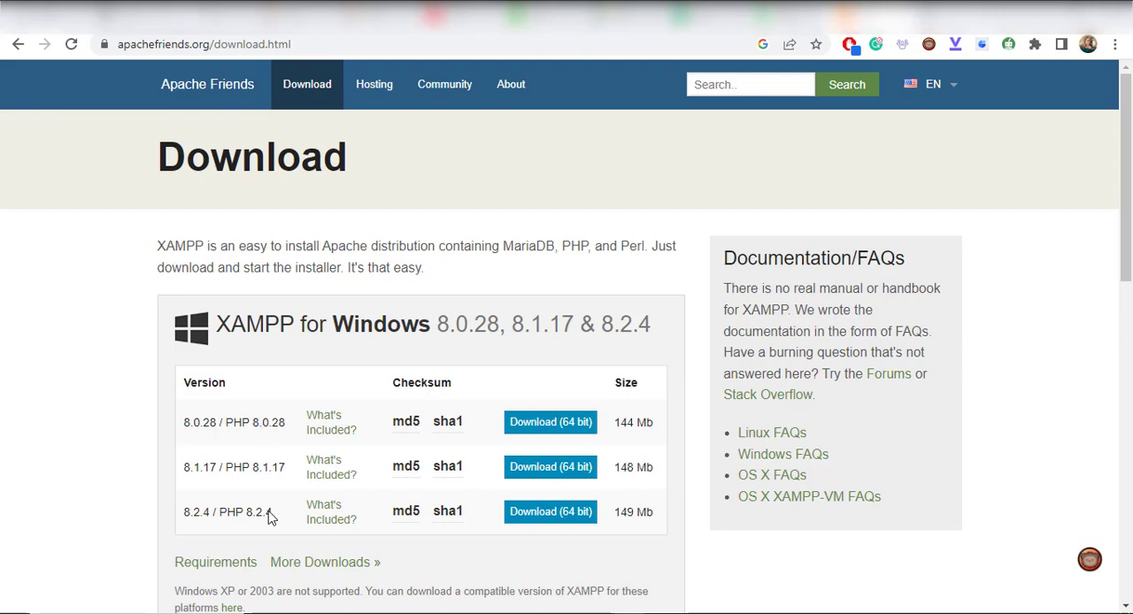
Examine the XAMPP downloads offered for Windows, Linux and OS X
{"action": "scroll", "coordinate": [667, 561], "scroll_direction": "down", "scroll_amount": 3}
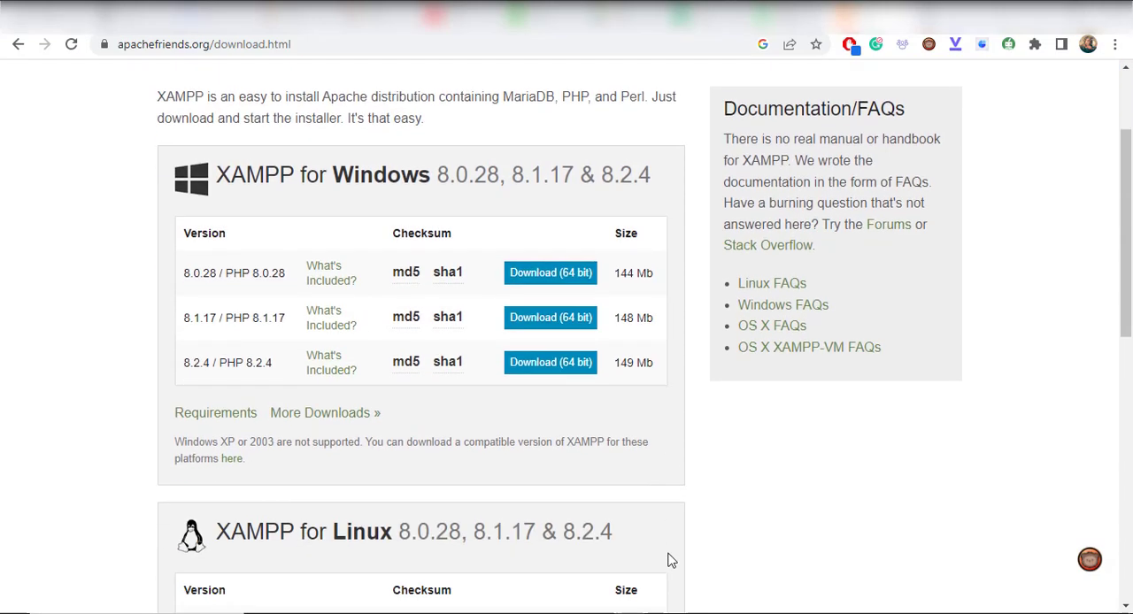
{"action": "scroll", "coordinate": [670, 560], "scroll_direction": "down", "scroll_amount": 1}
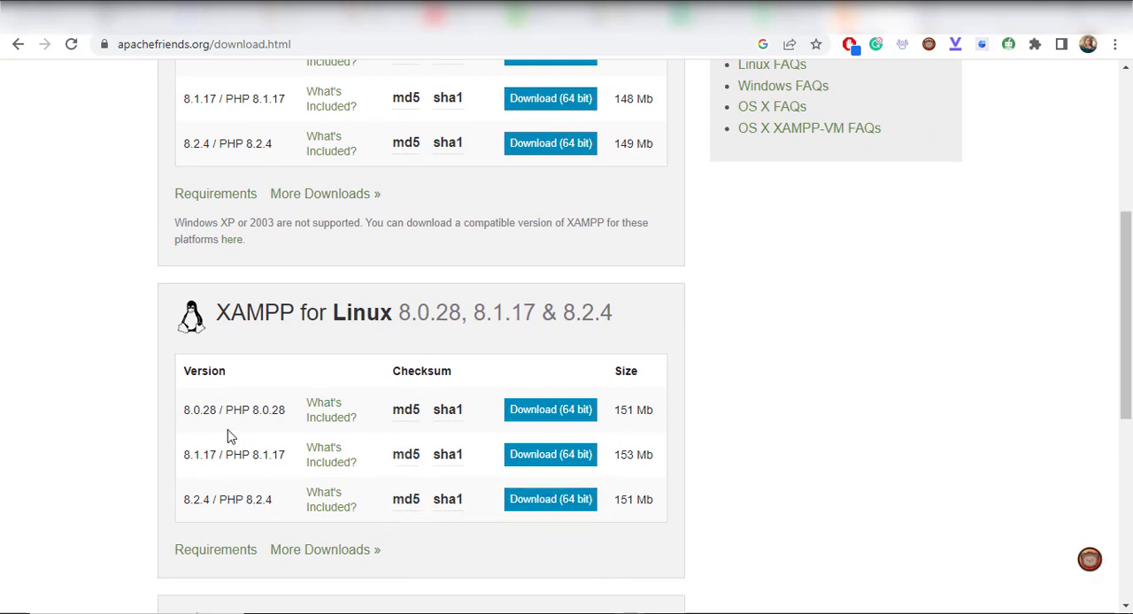
{"action": "scroll", "coordinate": [663, 561], "scroll_direction": "down", "scroll_amount": 2}
{"action": "scroll", "coordinate": [665, 561], "scroll_direction": "down", "scroll_amount": 2}
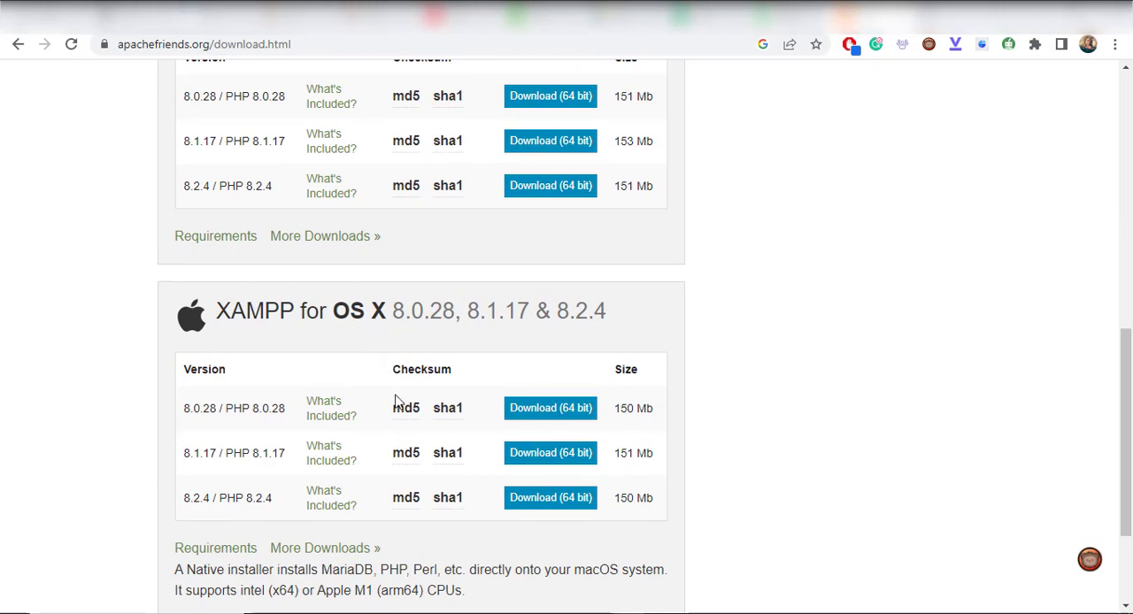
{"action": "scroll", "coordinate": [736, 469], "scroll_direction": "down", "scroll_amount": 2}
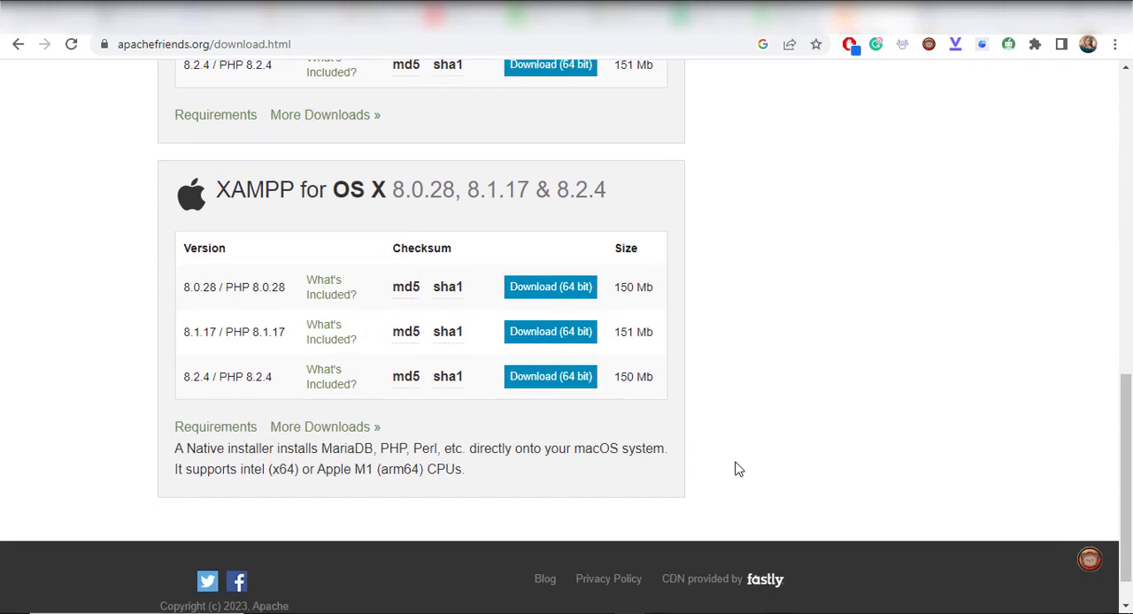
{"action": "scroll", "coordinate": [739, 469], "scroll_direction": "up", "scroll_amount": 4}
{"action": "scroll", "coordinate": [739, 469], "scroll_direction": "up", "scroll_amount": 2}
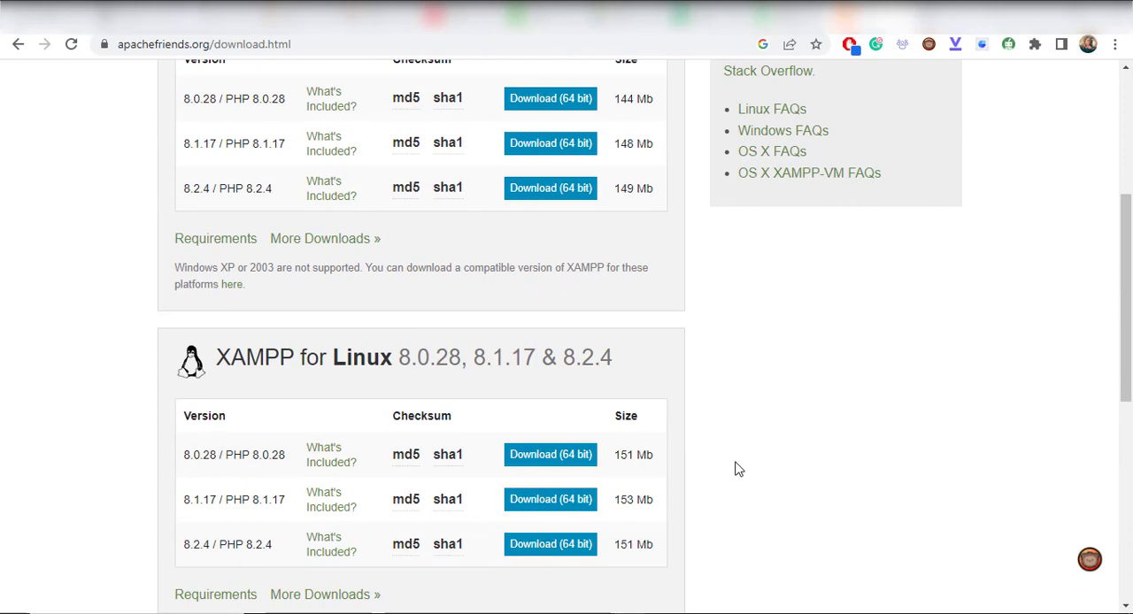
{"action": "scroll", "coordinate": [739, 469], "scroll_direction": "up", "scroll_amount": 4}
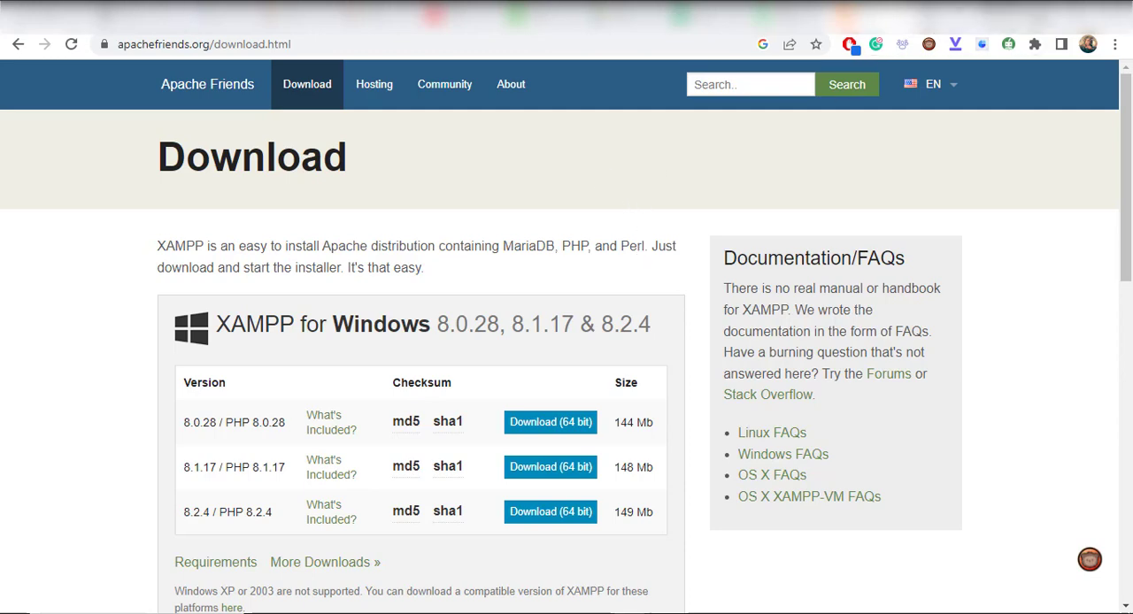
Launch the XAMPP Control Panel from the desktop and start the Apache and MySQL modules
{"action": "left_click", "coordinate": [1039, 16]}
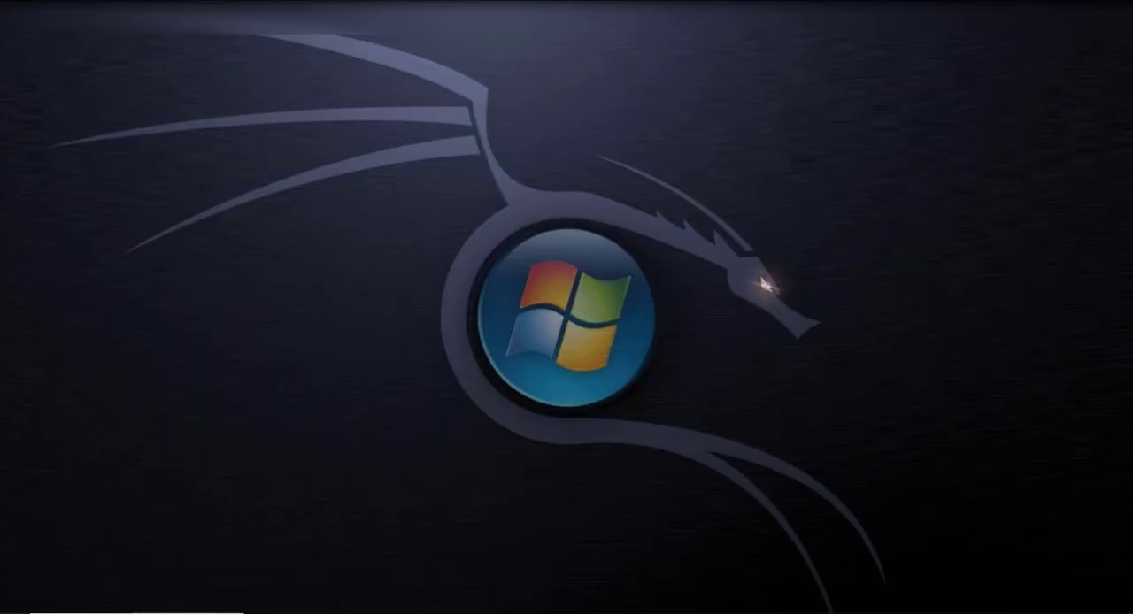
{"action": "left_click", "coordinate": [11, 605]}
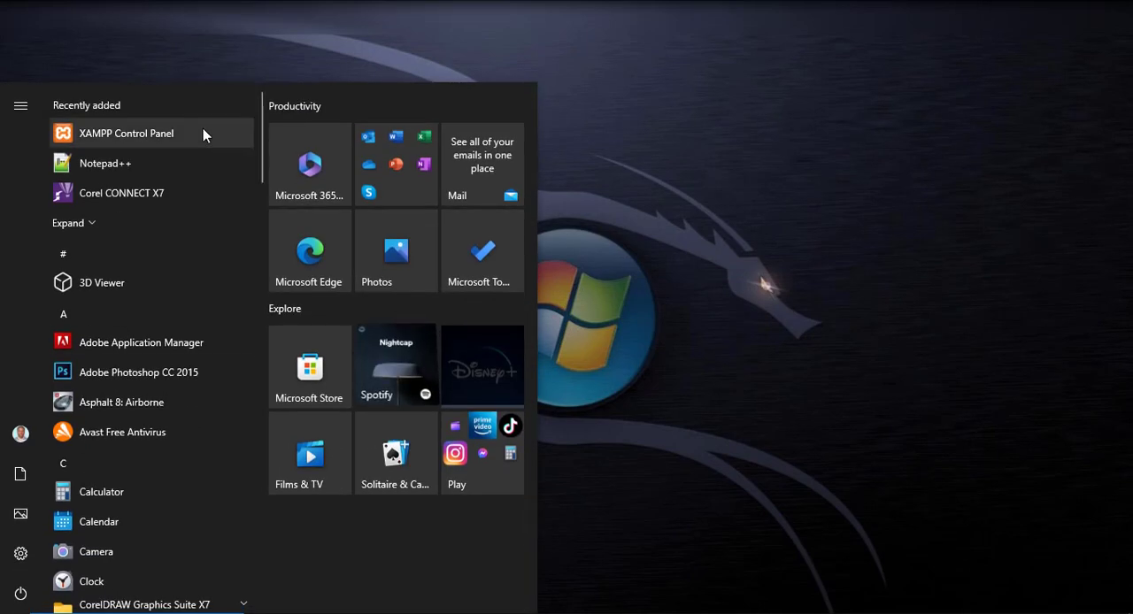
{"action": "left_click", "coordinate": [85, 139]}
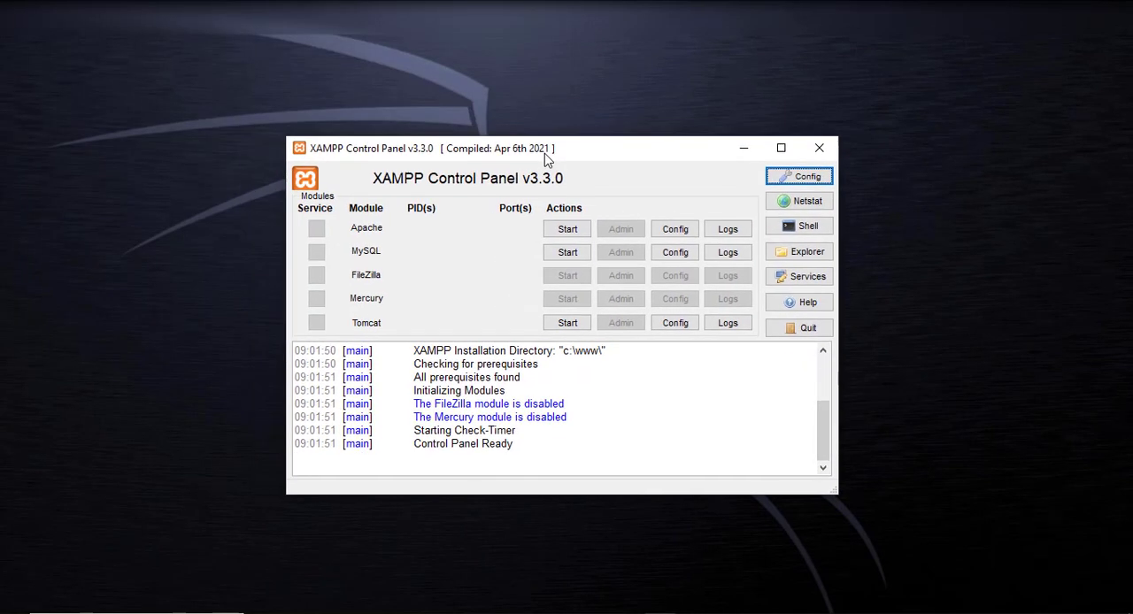
{"action": "left_click_drag", "start_coordinate": [544, 153], "coordinate": [526, 159]}
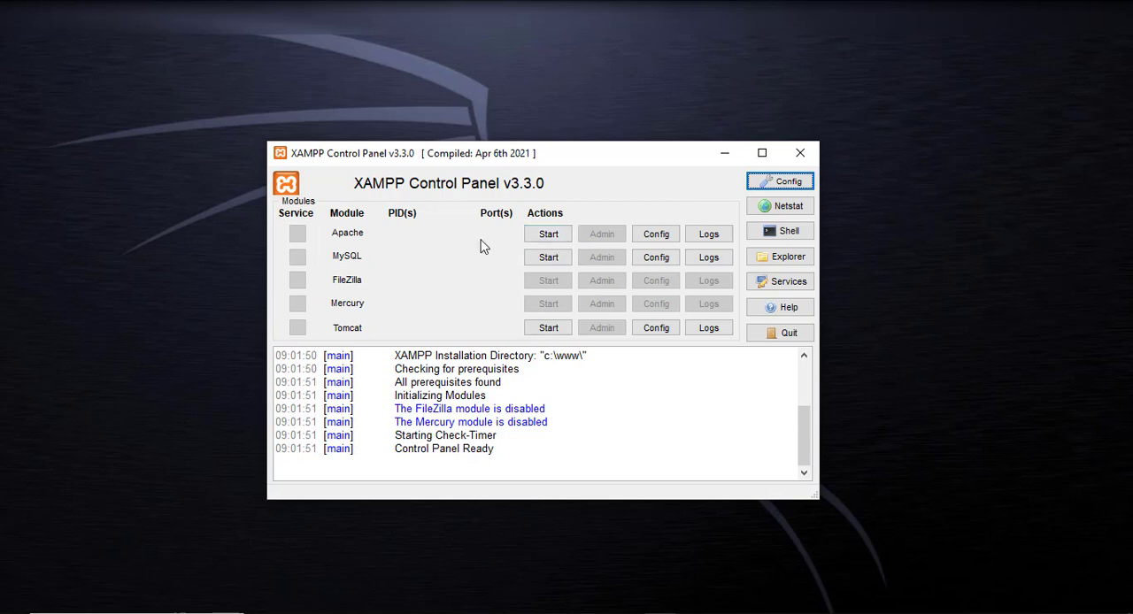
{"action": "left_click", "coordinate": [547, 236]}
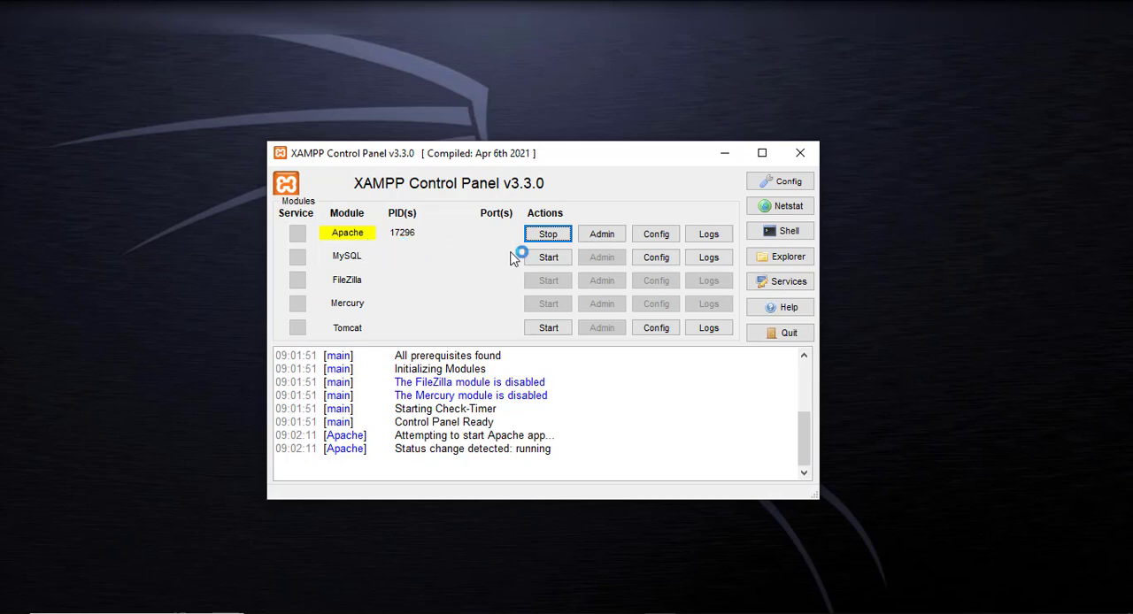
{"action": "left_click", "coordinate": [547, 260]}
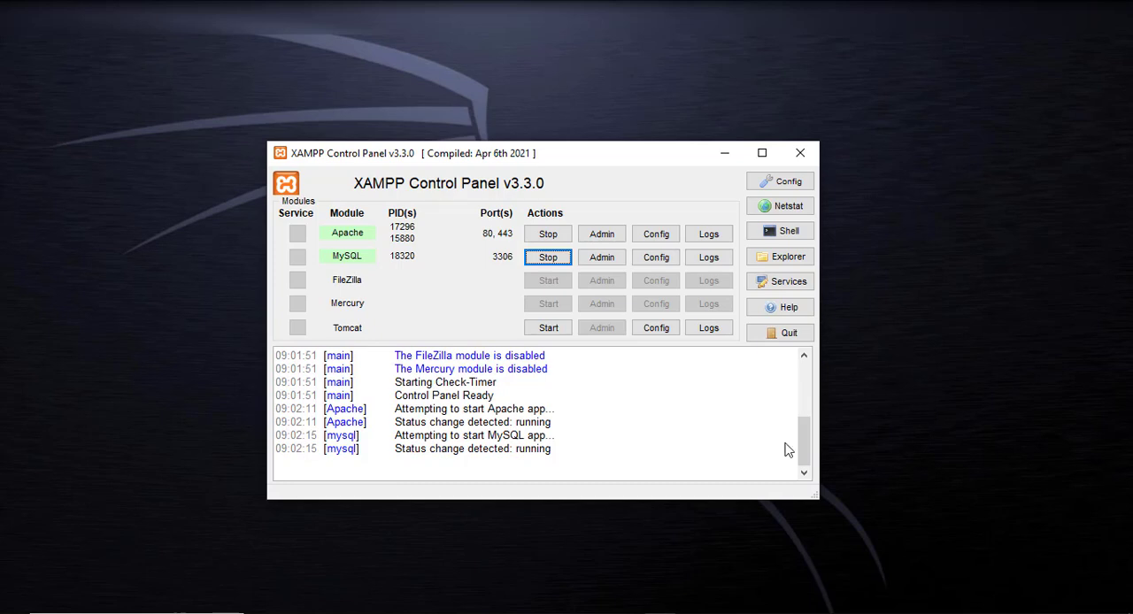
Switch to File Explorer and open the index page in the downloaded template's honey folder
{"action": "left_click", "coordinate": [268, 605]}
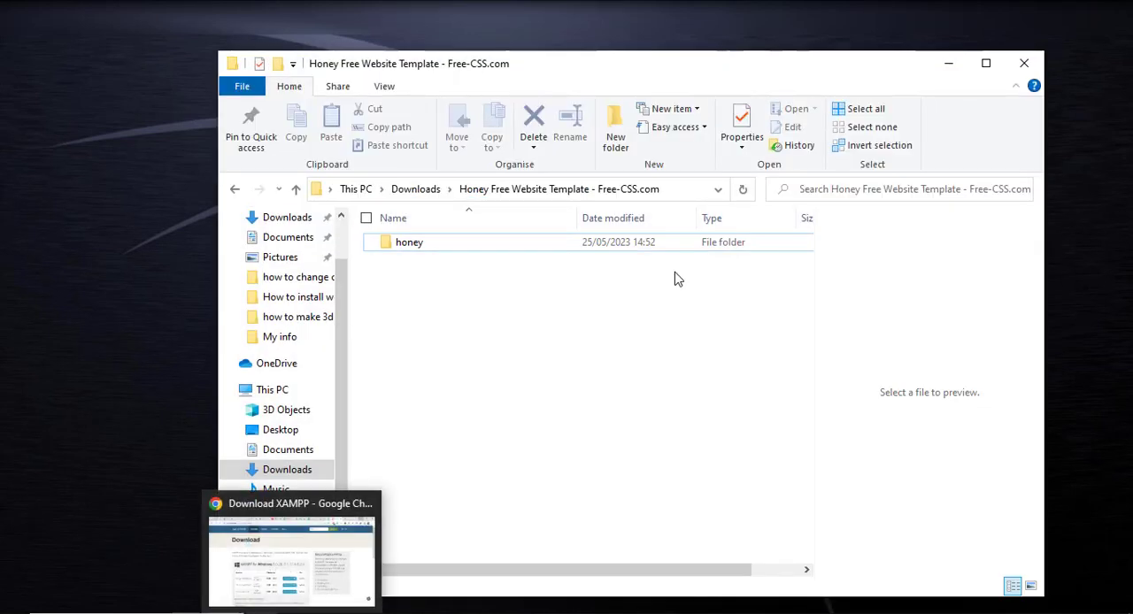
{"action": "double_click", "coordinate": [408, 242]}
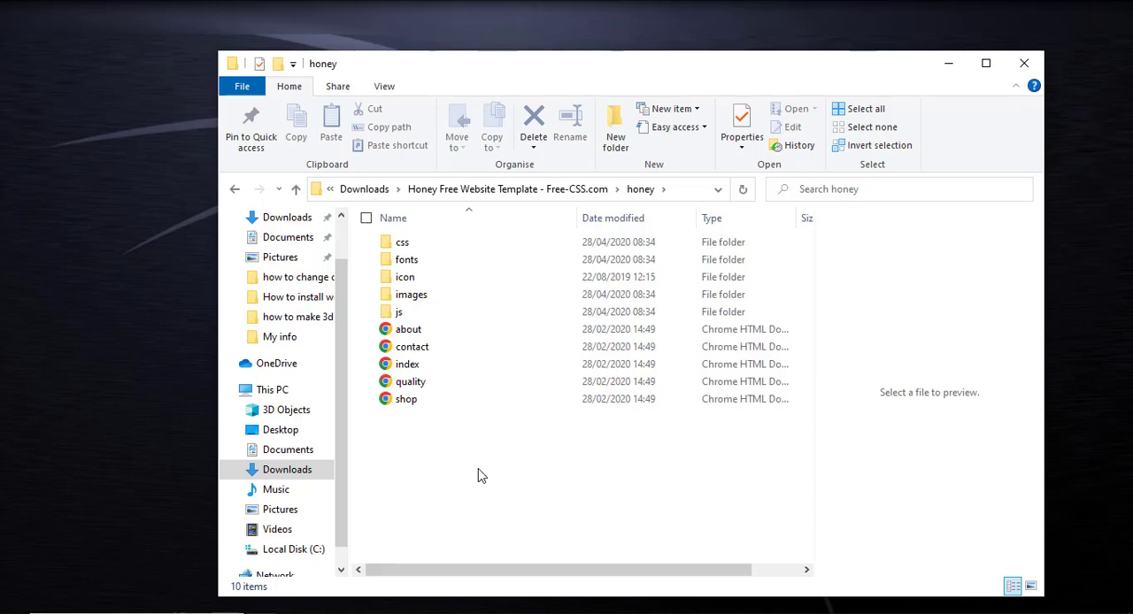
{"action": "left_click", "coordinate": [405, 371]}
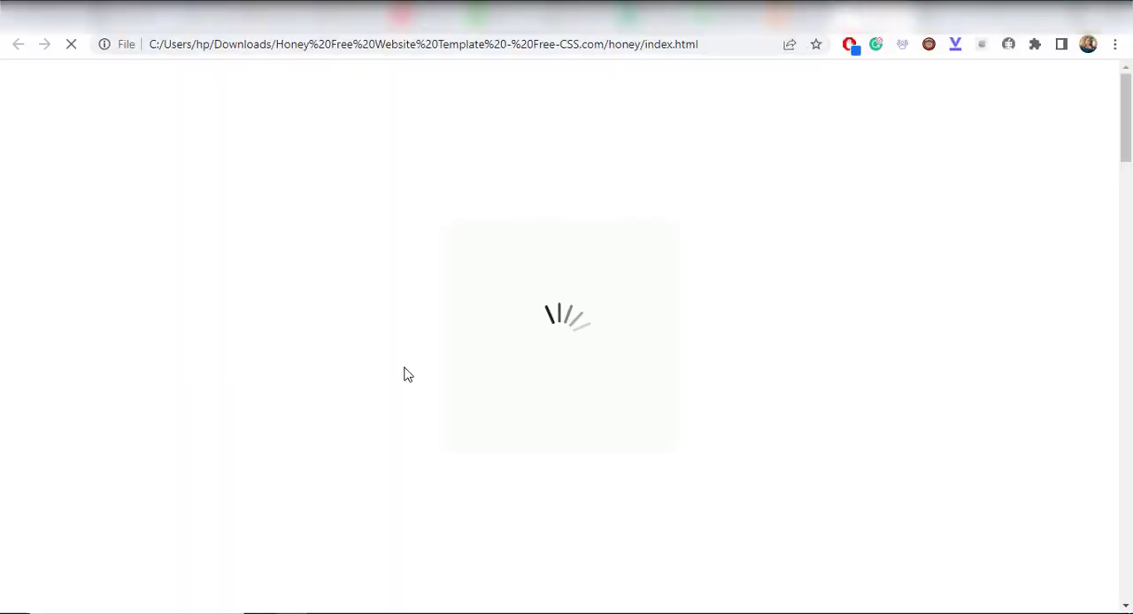
Examine the honey template's home page sections and its Contact Us page in the browser
{"action": "scroll", "coordinate": [670, 383], "scroll_direction": "down", "scroll_amount": 4}
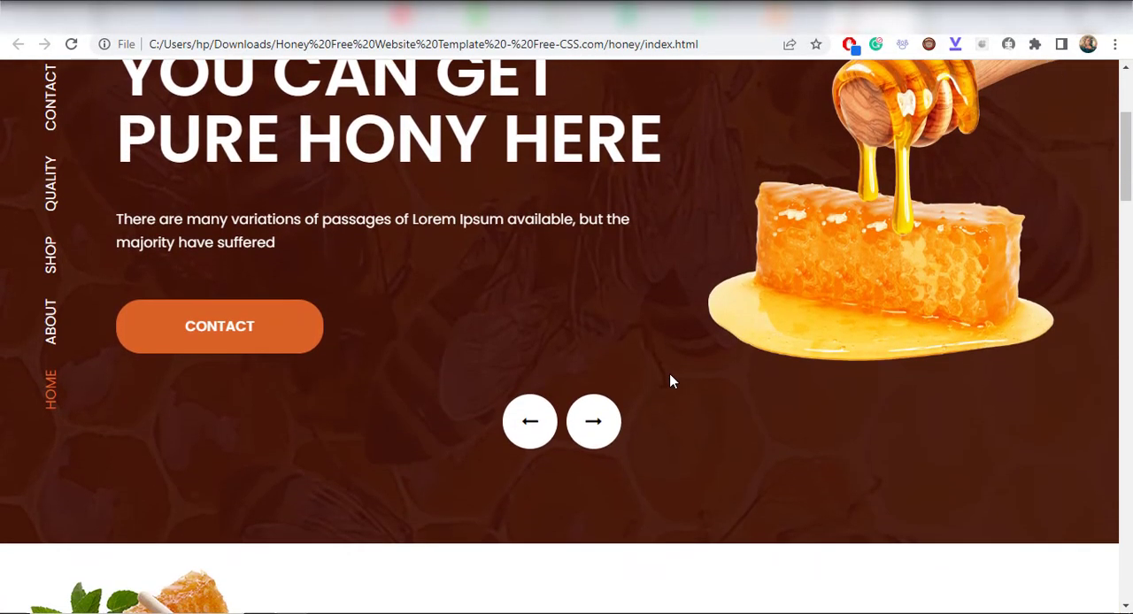
{"action": "scroll", "coordinate": [670, 383], "scroll_direction": "down", "scroll_amount": 1}
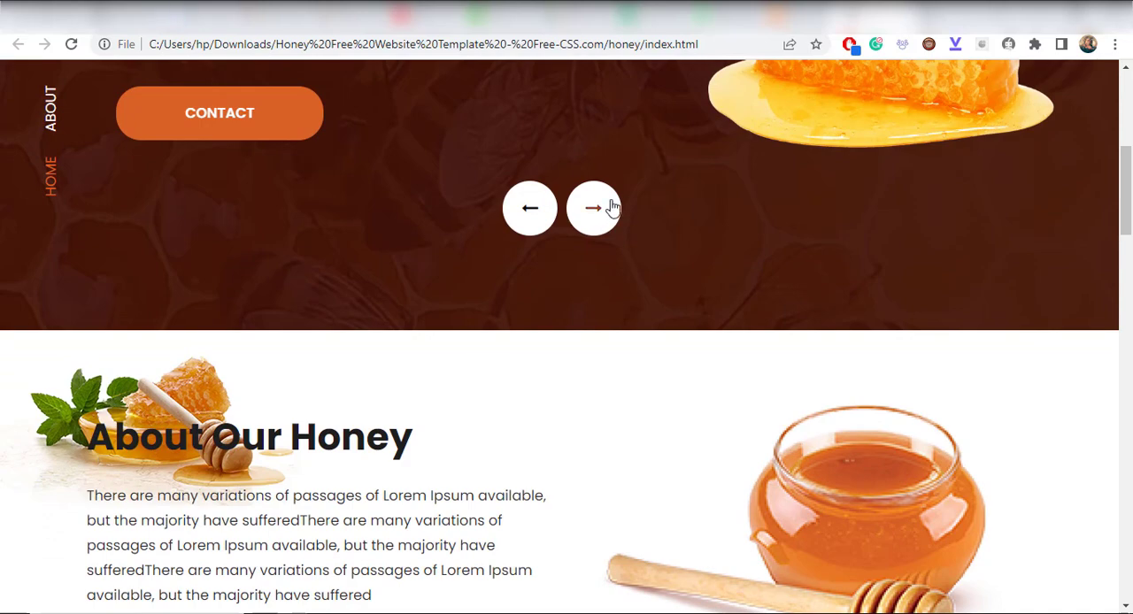
{"action": "left_click", "coordinate": [608, 208]}
{"action": "scroll", "coordinate": [663, 331], "scroll_direction": "down", "scroll_amount": 5}
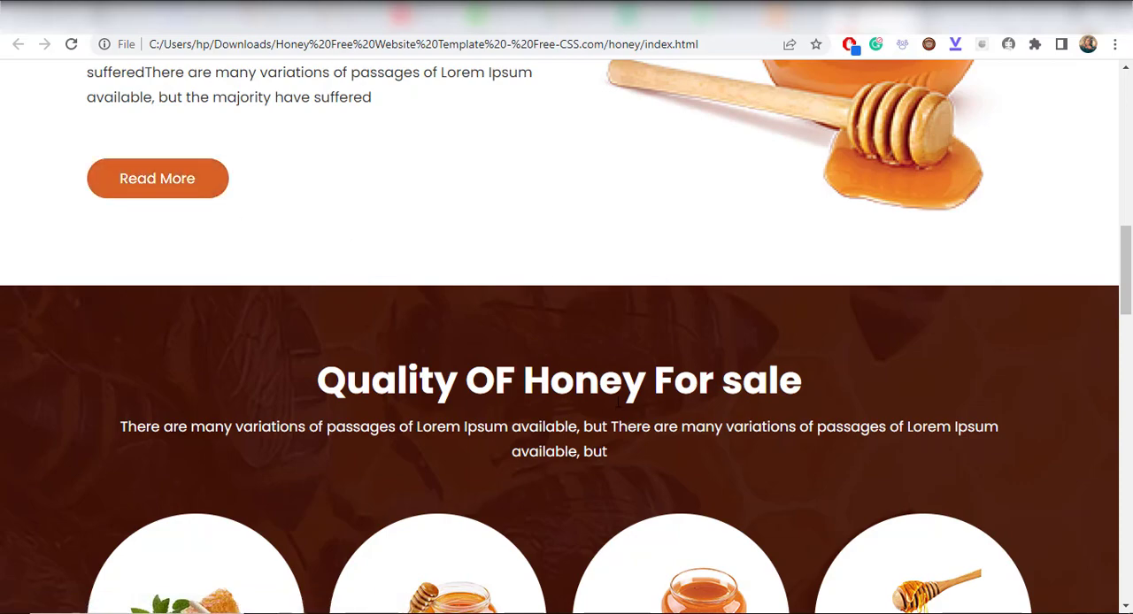
{"action": "scroll", "coordinate": [617, 401], "scroll_direction": "down", "scroll_amount": 5}
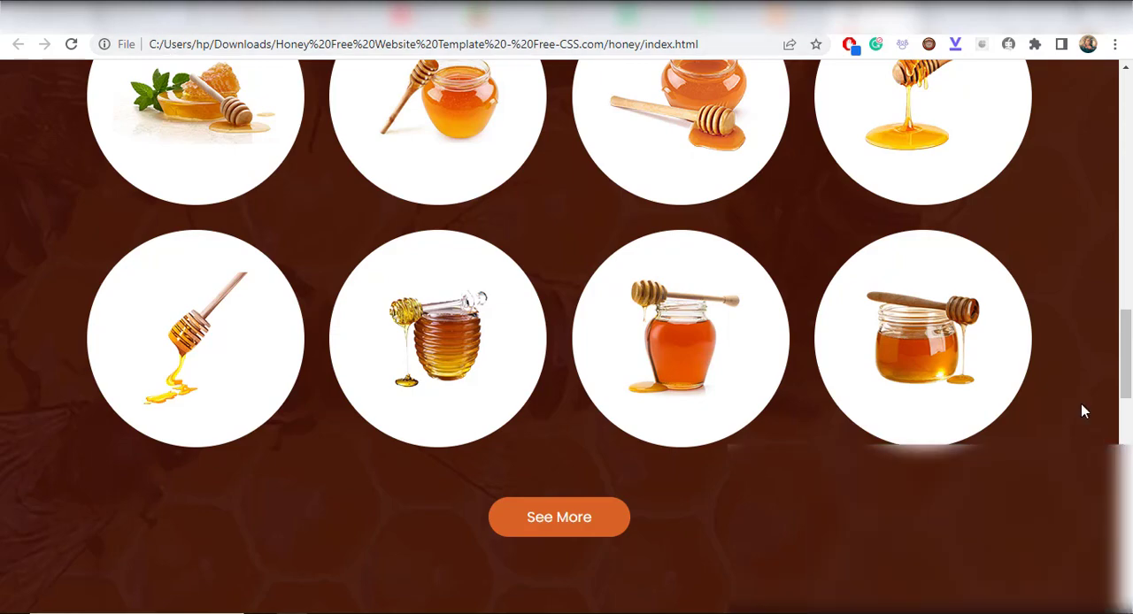
{"action": "scroll", "coordinate": [551, 450], "scroll_direction": "down", "scroll_amount": 6}
{"action": "scroll", "coordinate": [488, 531], "scroll_direction": "up", "scroll_amount": 20}
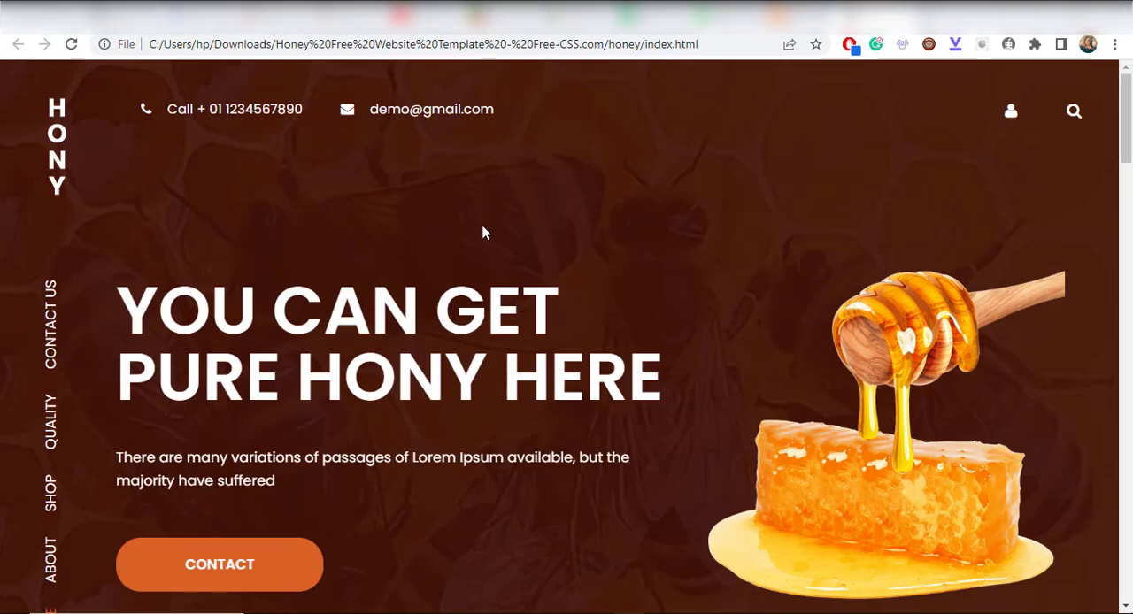
{"action": "left_click", "coordinate": [51, 330]}
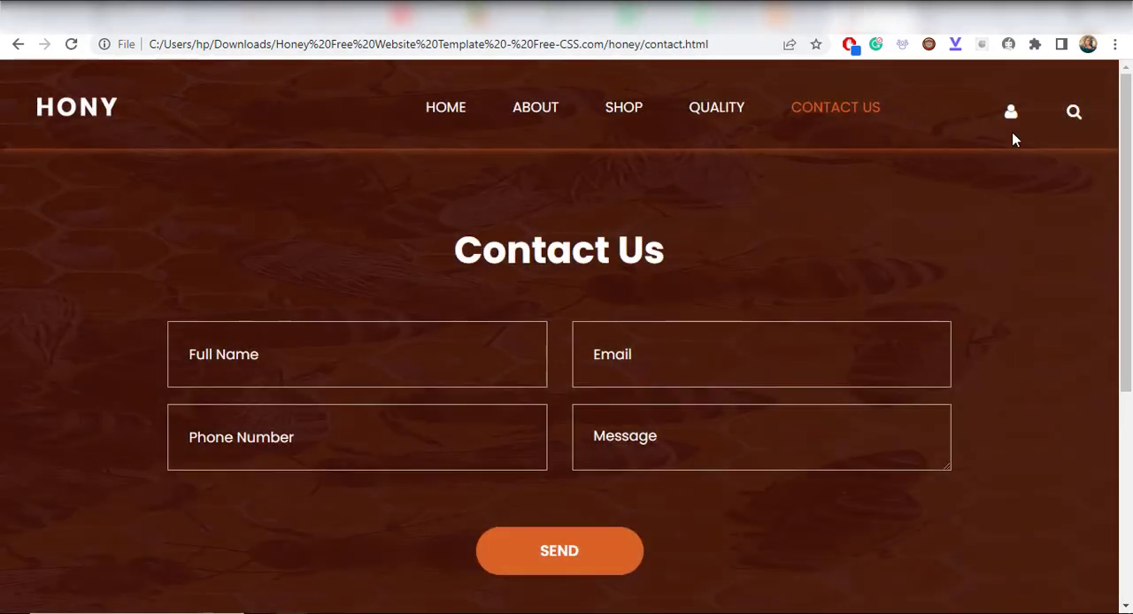
{"action": "left_click", "coordinate": [1036, 12]}
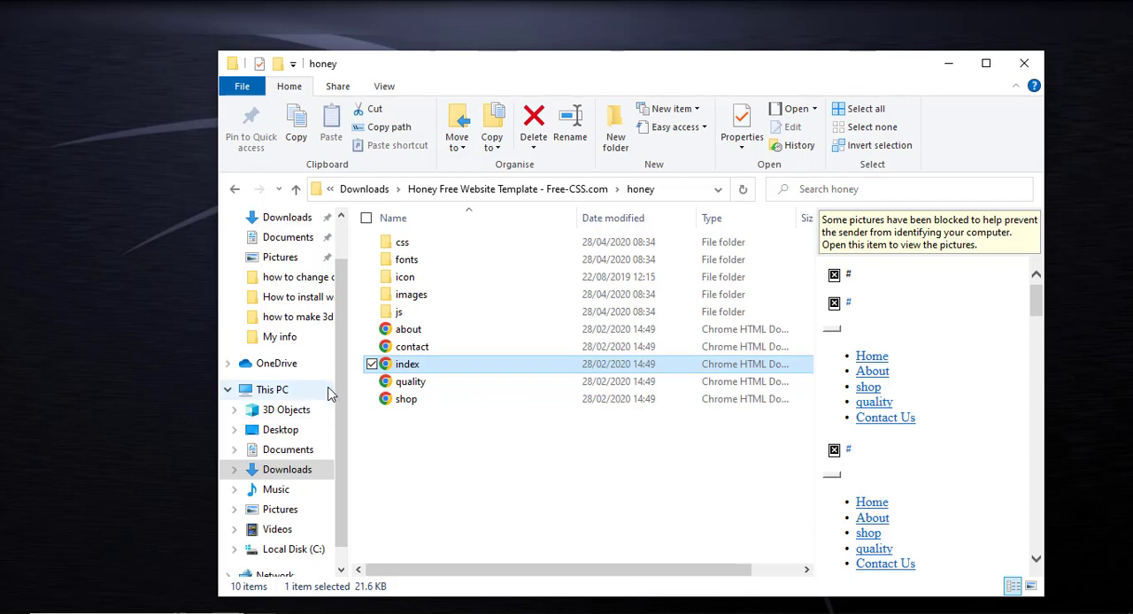
Look at the contents of the htdocs folder inside www on Local Disk (C:)
{"action": "left_click", "coordinate": [296, 551]}
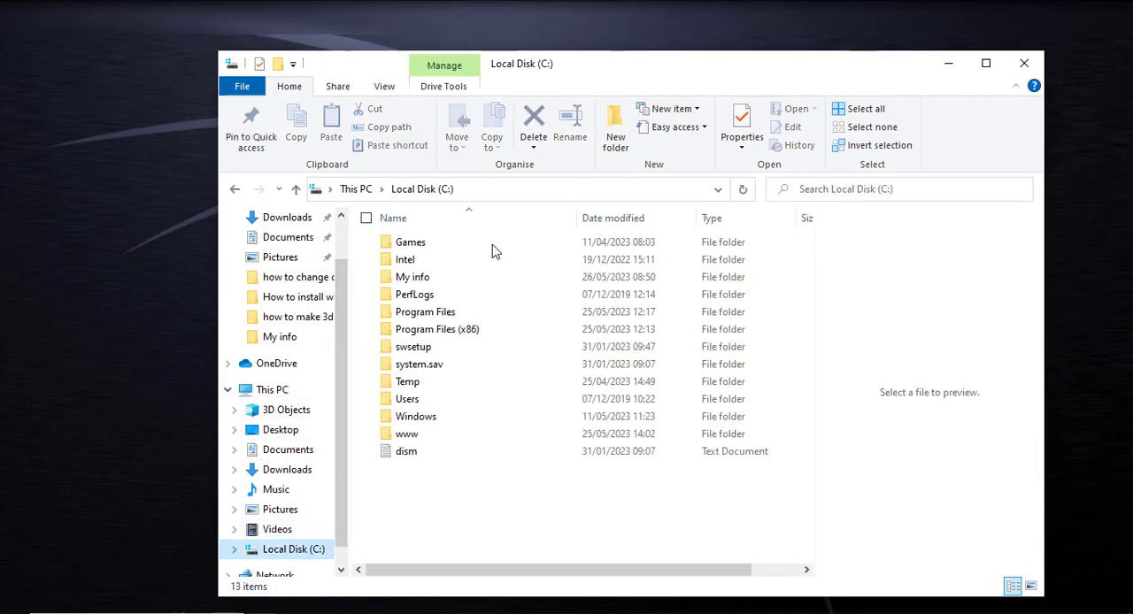
{"action": "double_click", "coordinate": [421, 439]}
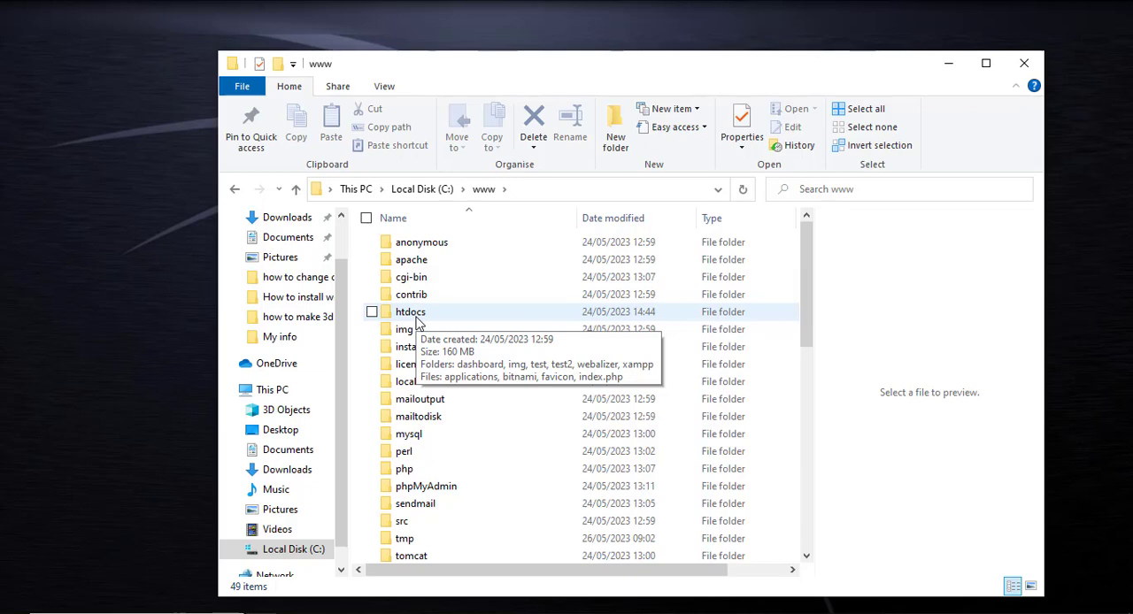
{"action": "double_click", "coordinate": [425, 315]}
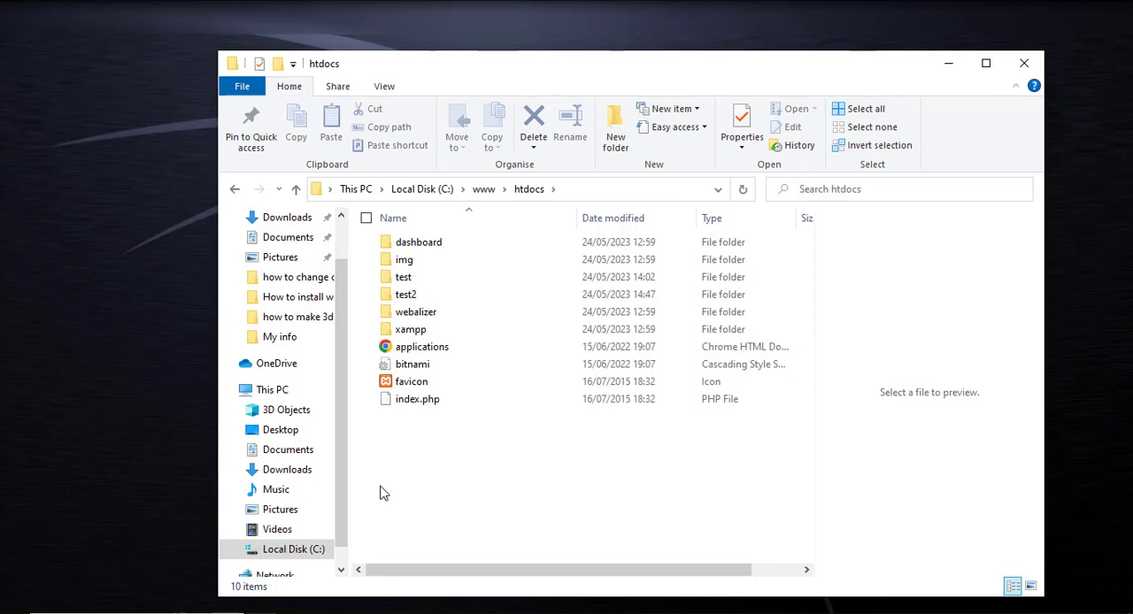
Return to the Honey Free Website Template folder in Downloads and copy its honey folder
{"action": "left_click", "coordinate": [234, 192]}
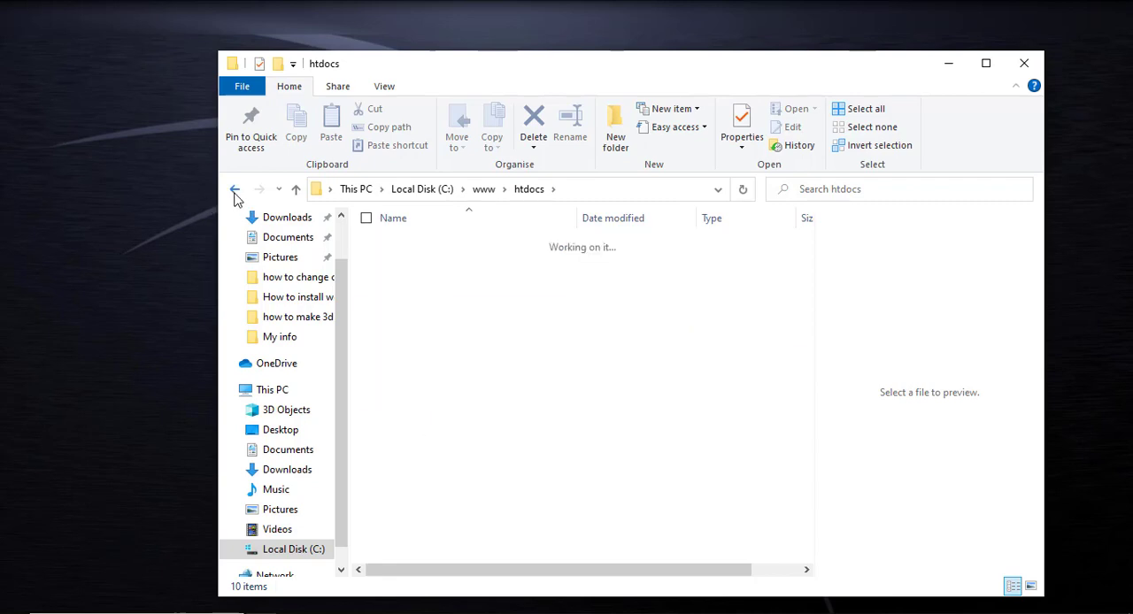
{"action": "left_click", "coordinate": [235, 192]}
{"action": "left_click", "coordinate": [235, 191]}
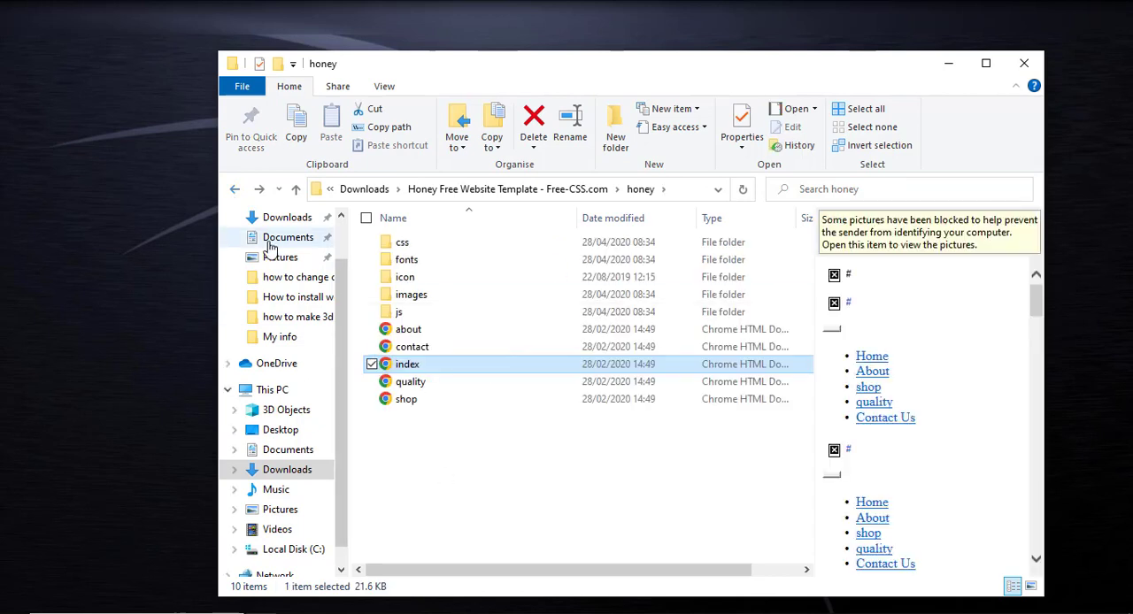
{"action": "left_click", "coordinate": [484, 188]}
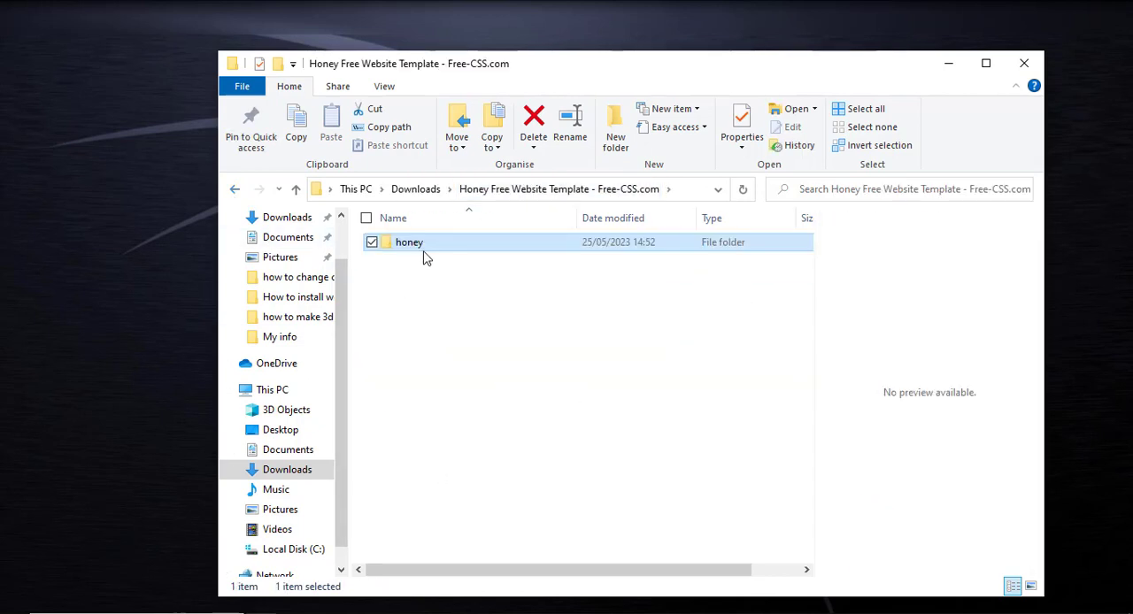
{"action": "right_click", "coordinate": [408, 252]}
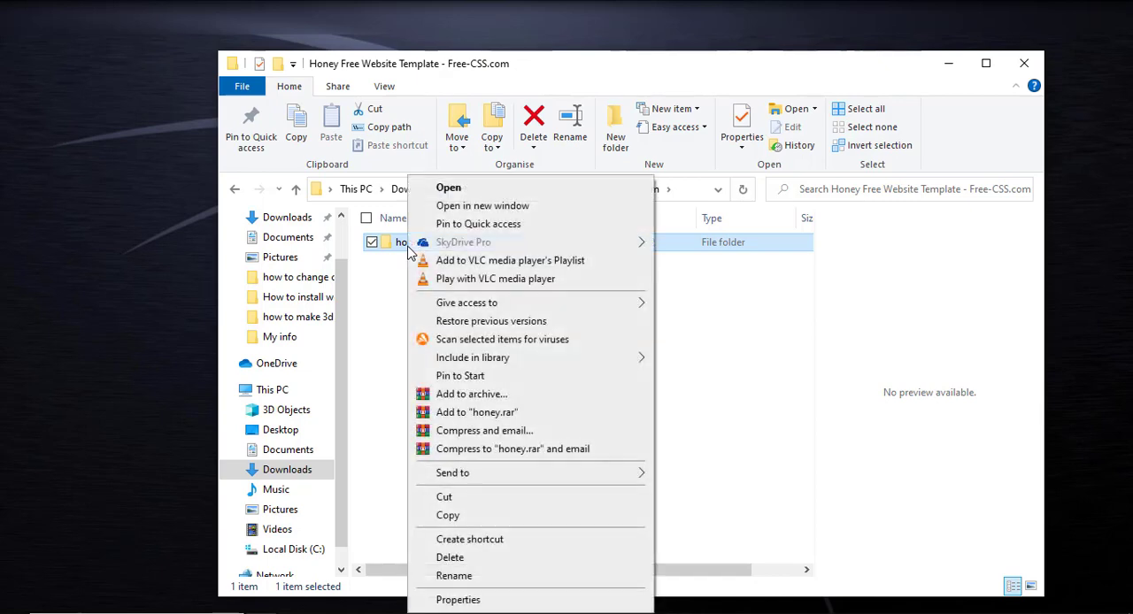
{"action": "left_click", "coordinate": [471, 515]}
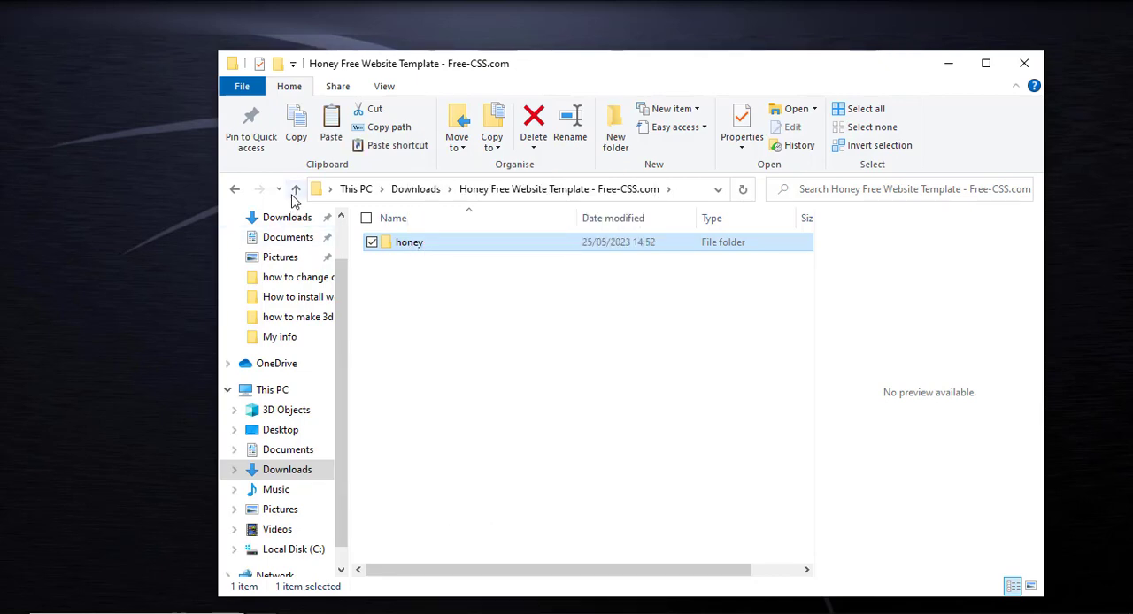
Open the htdocs folder inside the XAMPP installation folder www on Local Disk (C:)
{"action": "left_click", "coordinate": [235, 191]}
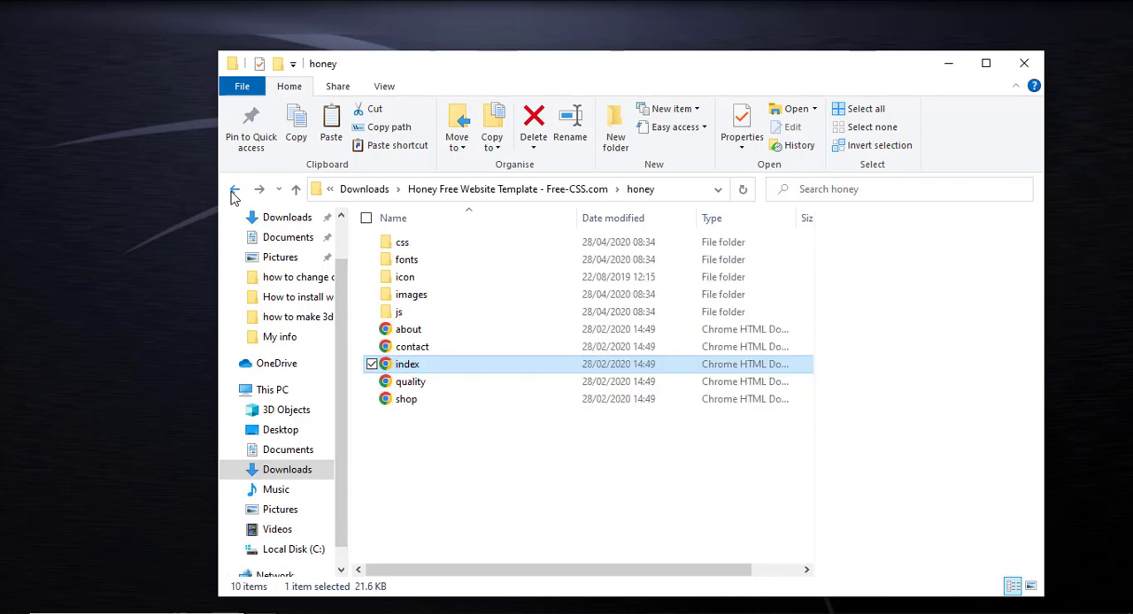
{"action": "left_click", "coordinate": [235, 191]}
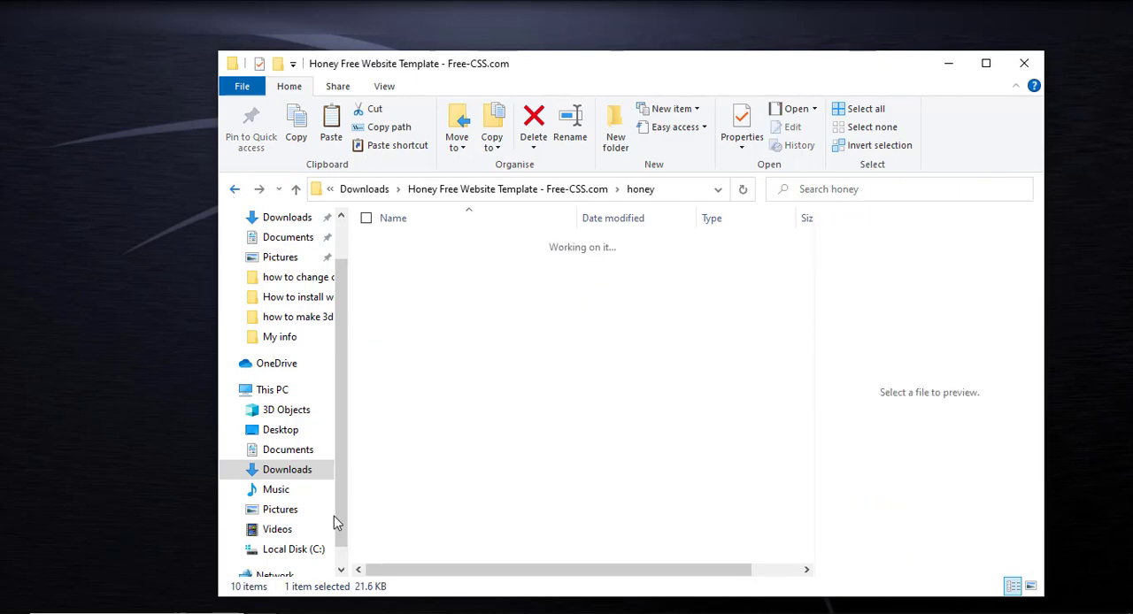
{"action": "left_click", "coordinate": [285, 551]}
{"action": "left_click", "coordinate": [416, 438]}
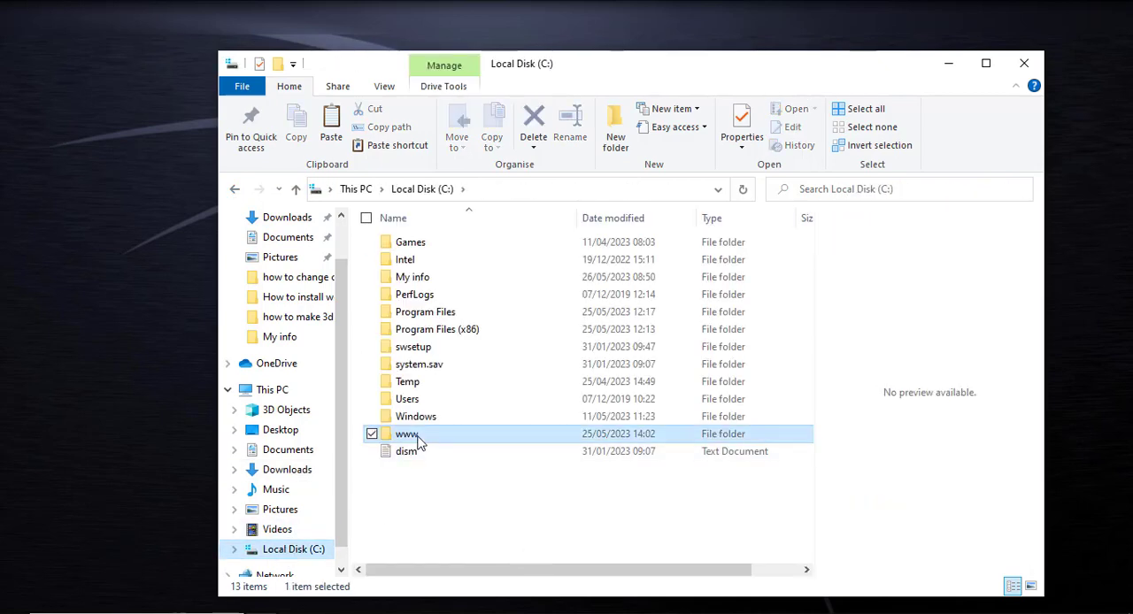
{"action": "double_click", "coordinate": [417, 439]}
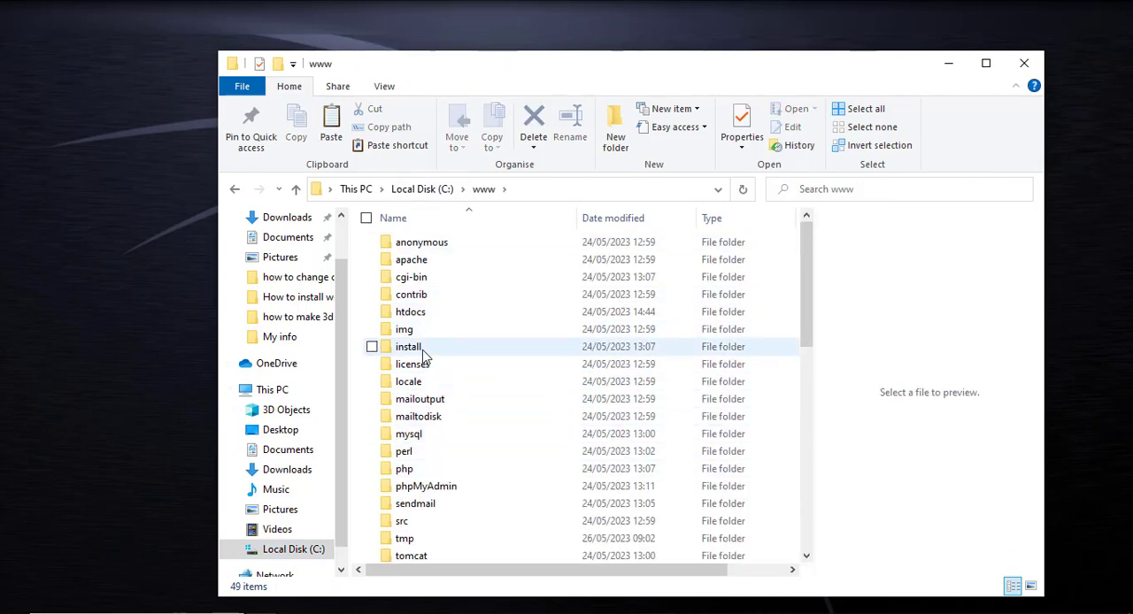
{"action": "double_click", "coordinate": [423, 315]}
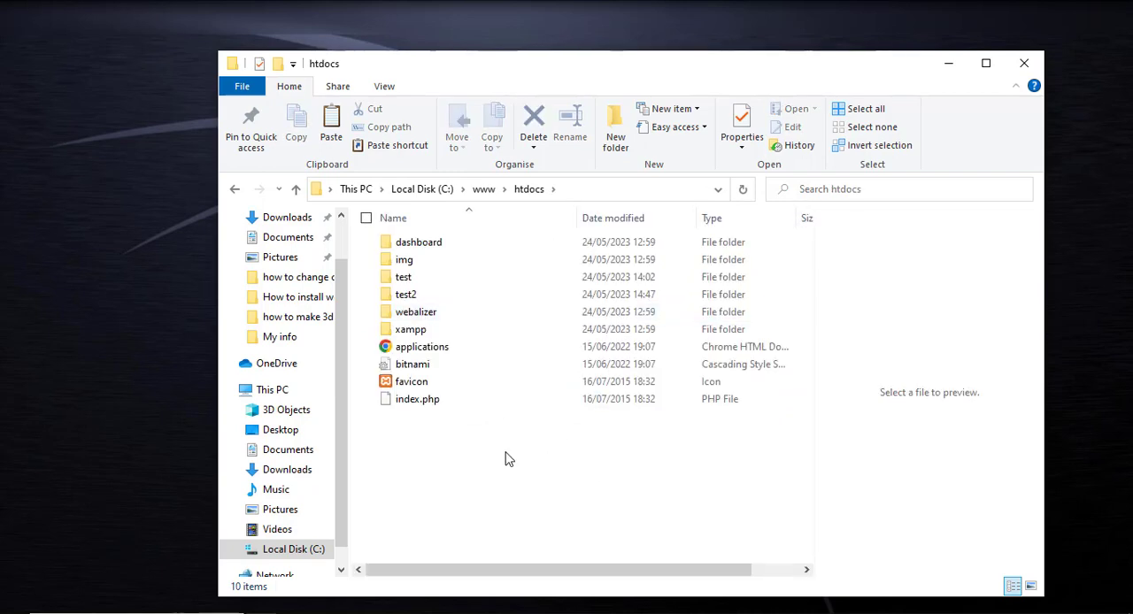
Paste the copied honey folder into htdocs and clear the selection
{"action": "key", "text": "ctrl+v"}
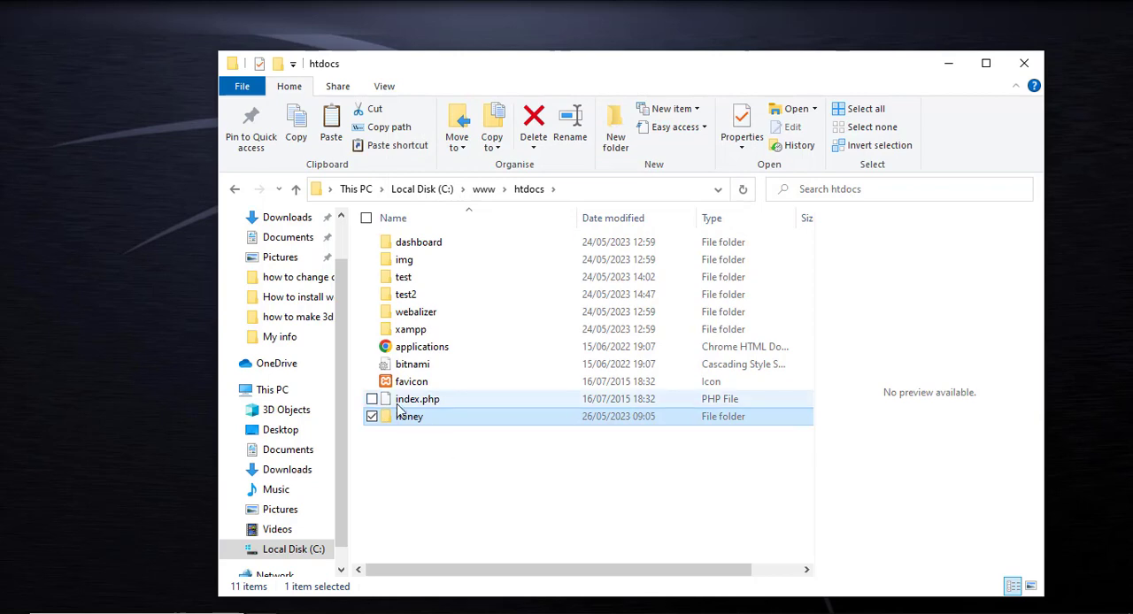
{"action": "left_click", "coordinate": [521, 509]}
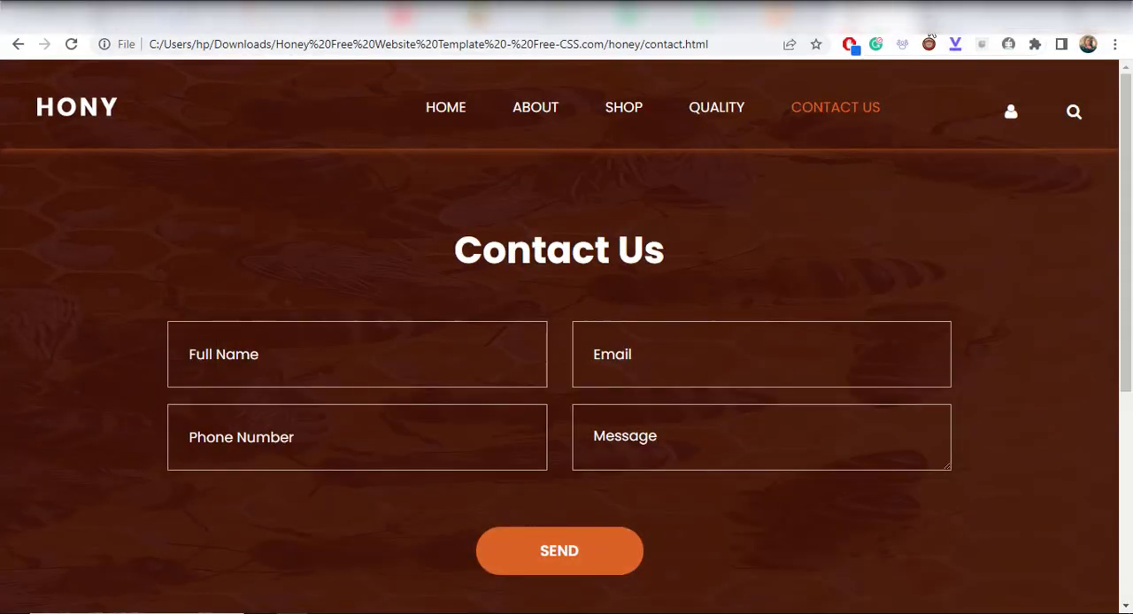
Switch to the browser and load localhost/ in a new tab
{"action": "left_click", "coordinate": [927, 14]}
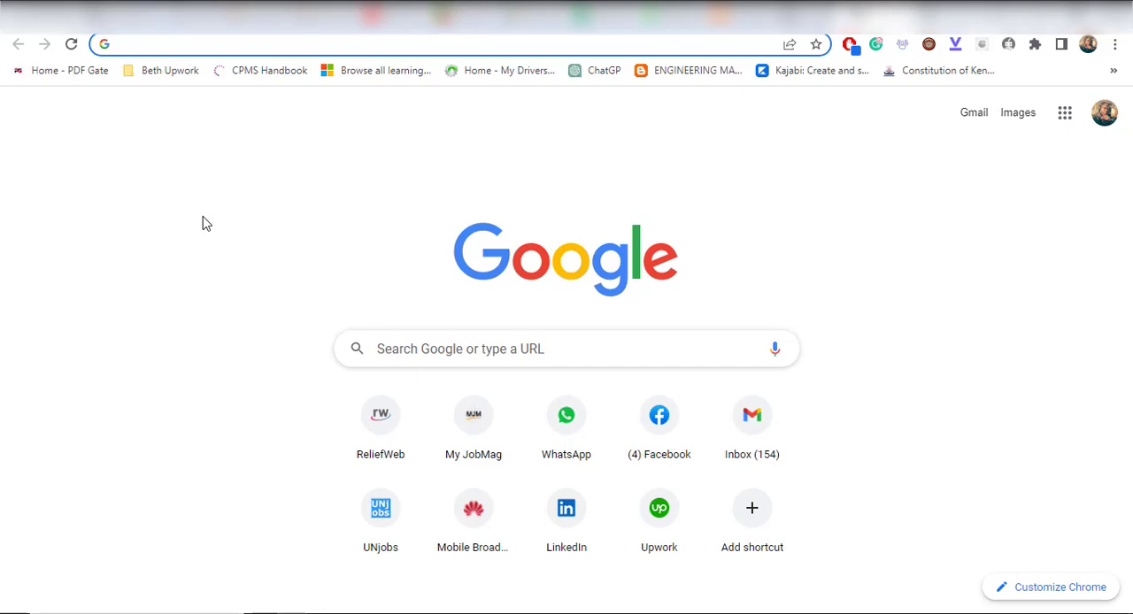
{"action": "type", "text": "Ico"}
{"action": "key", "text": "BackSpace"}
{"action": "key", "text": "BackSpace"}
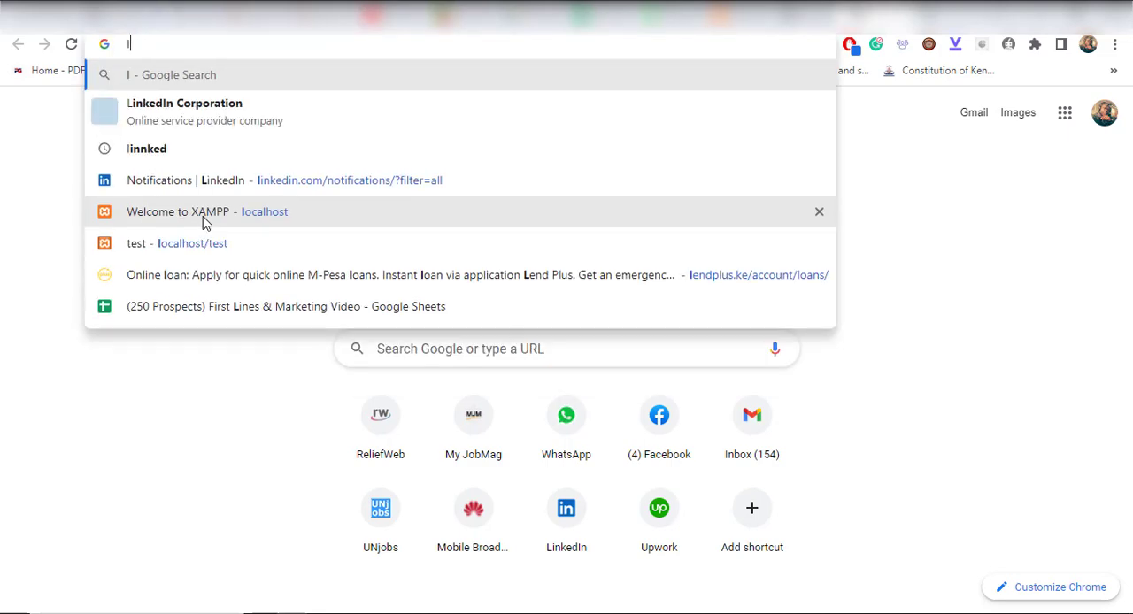
{"action": "type", "text": "oca"}
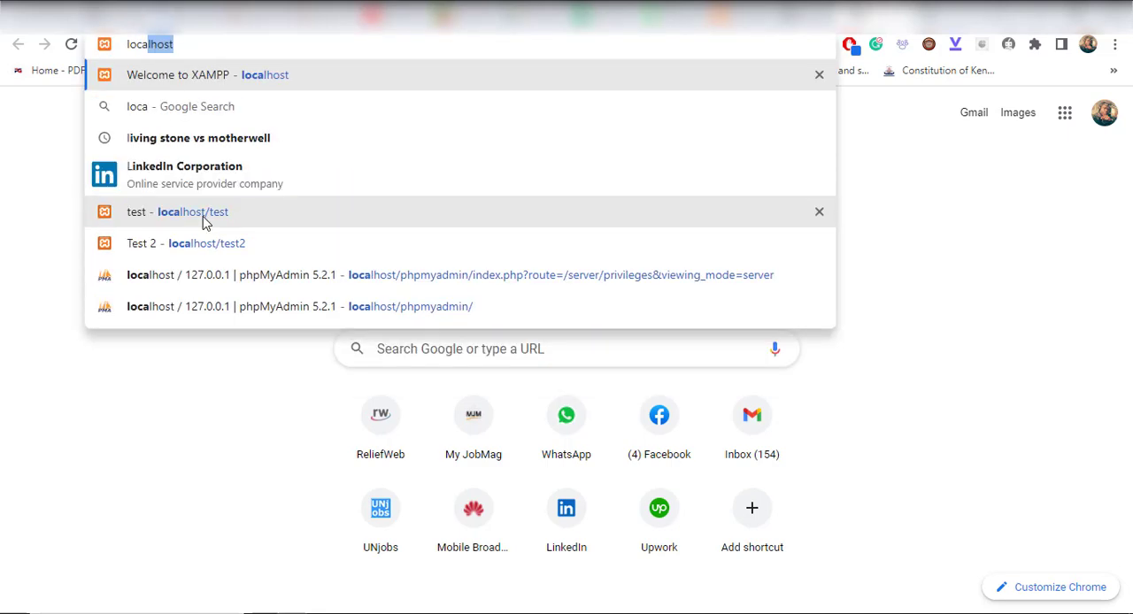
{"action": "type", "text": "lhost/"}
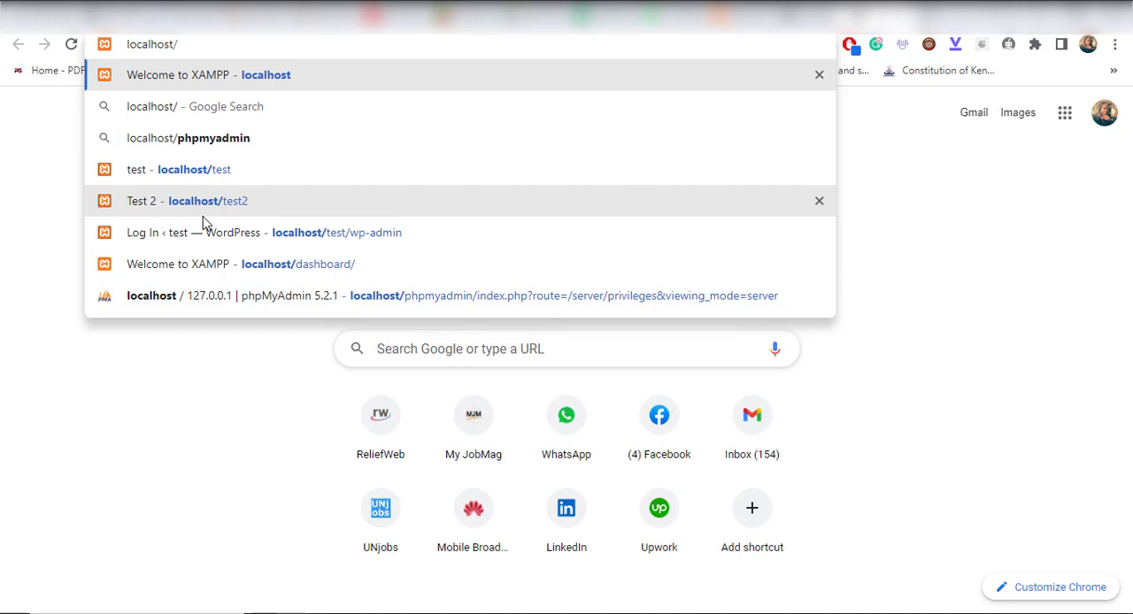
{"action": "key", "text": "Return"}
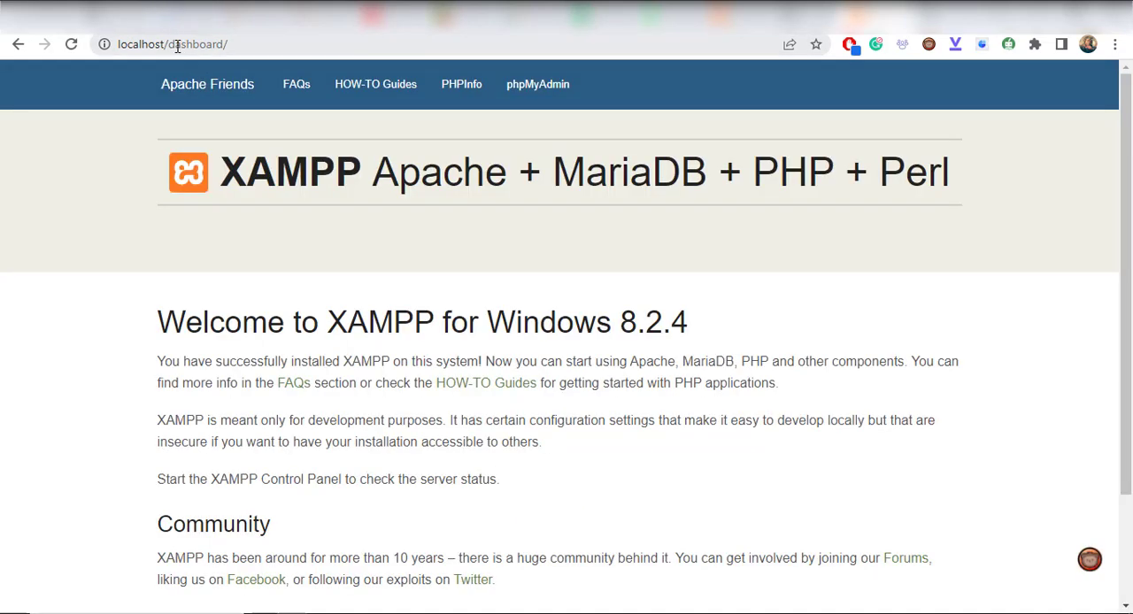
Replace the dashboard path in the address with honey and load localhost/honey
{"action": "left_click_drag", "start_coordinate": [169, 44], "coordinate": [277, 50]}
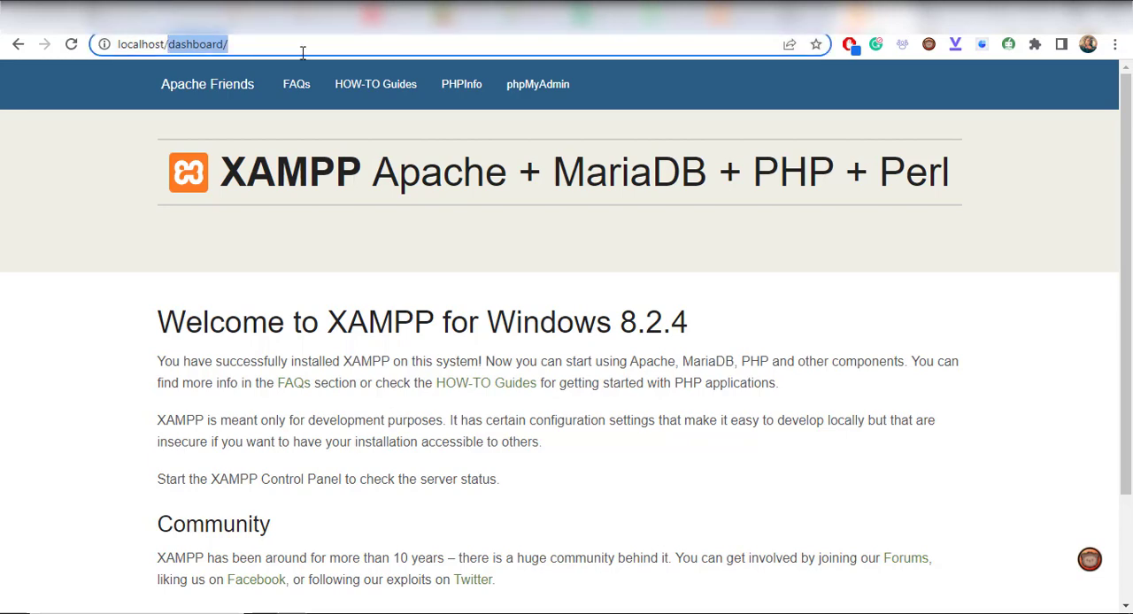
{"action": "type", "text": "honey"}
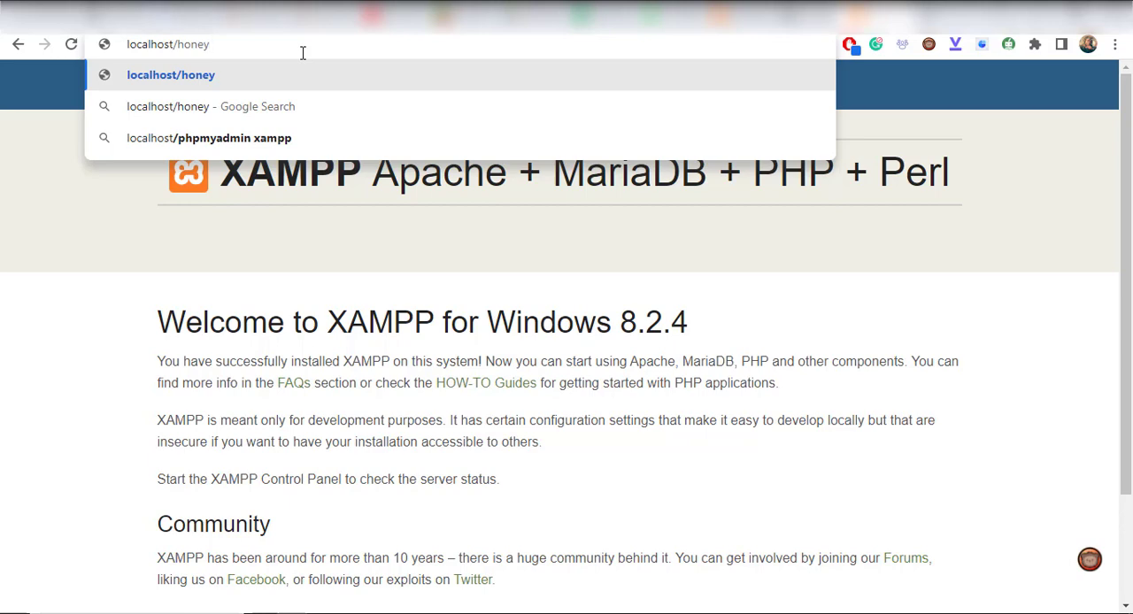
{"action": "key", "text": "Return"}
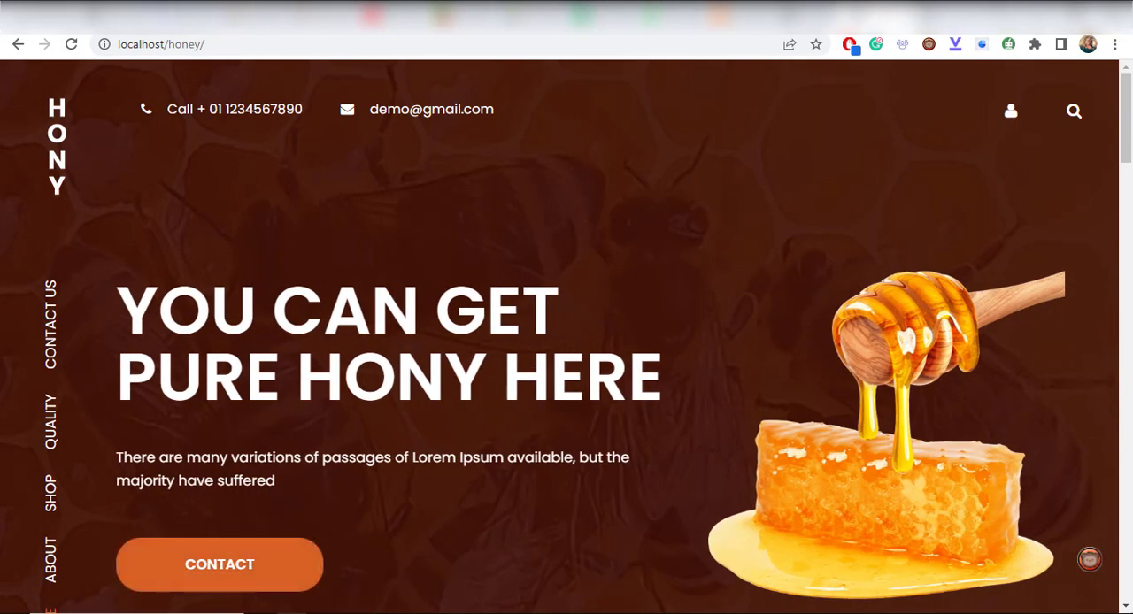
Look at the index file inside the honey folder in htdocs, and return to the site in the browser
{"action": "left_click", "coordinate": [262, 612]}
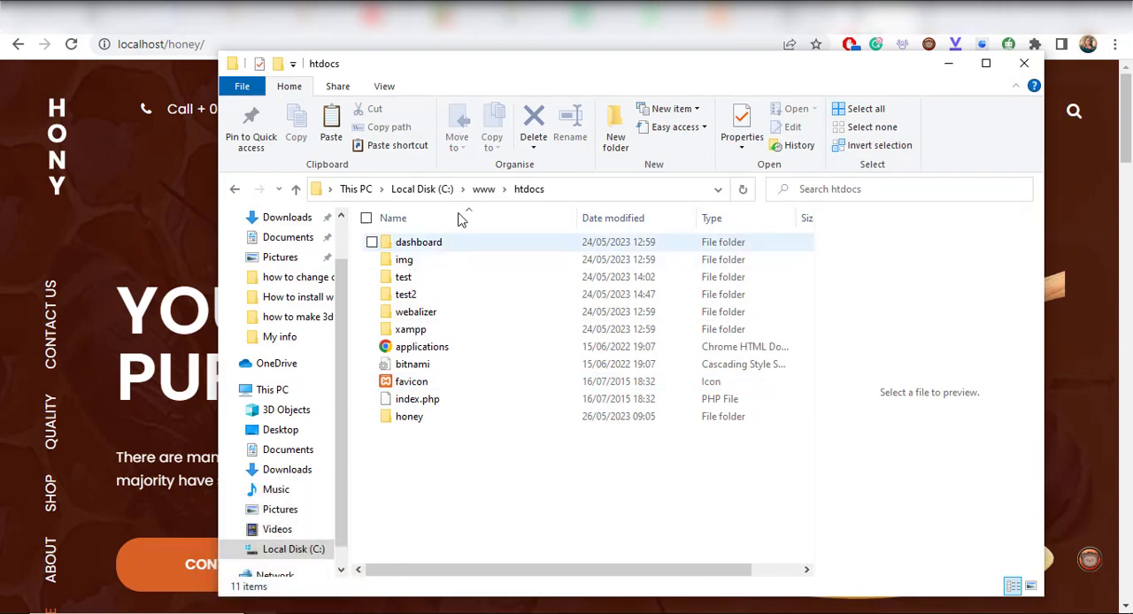
{"action": "left_click", "coordinate": [412, 423]}
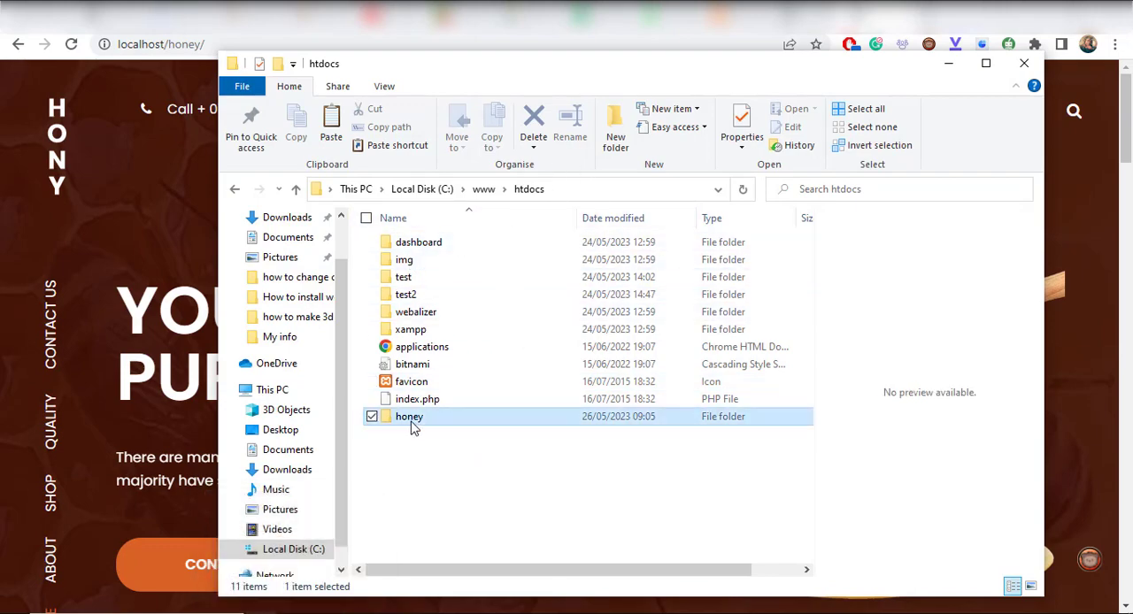
{"action": "double_click", "coordinate": [411, 423]}
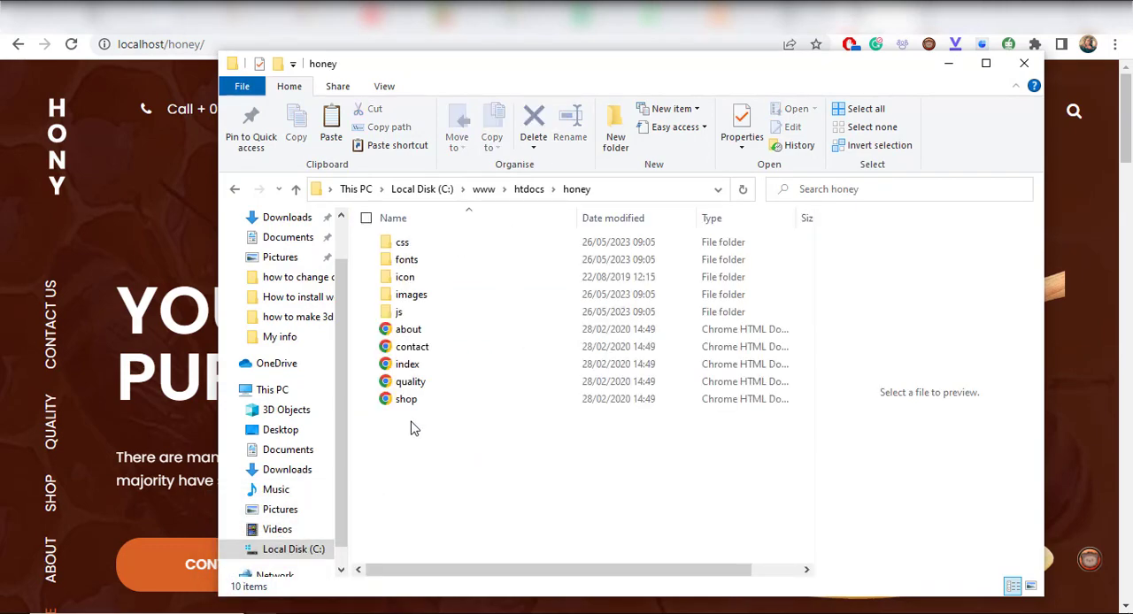
{"action": "left_click", "coordinate": [406, 364]}
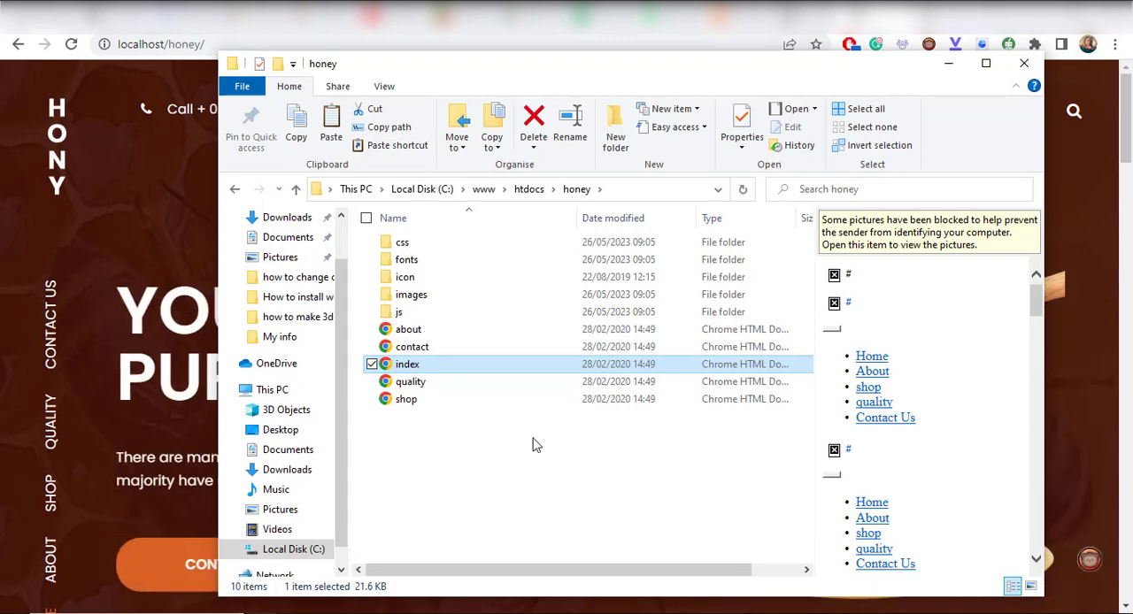
{"action": "left_click", "coordinate": [143, 345]}
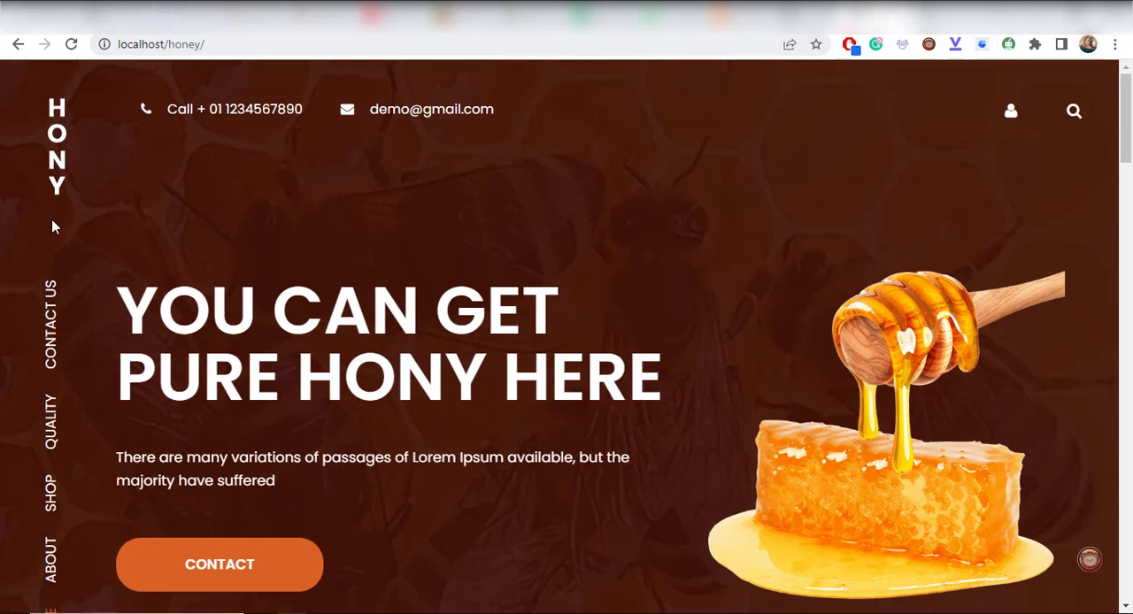
View the locally hosted site's Shop page, including the newsletter form in its footer
{"action": "left_click", "coordinate": [51, 497]}
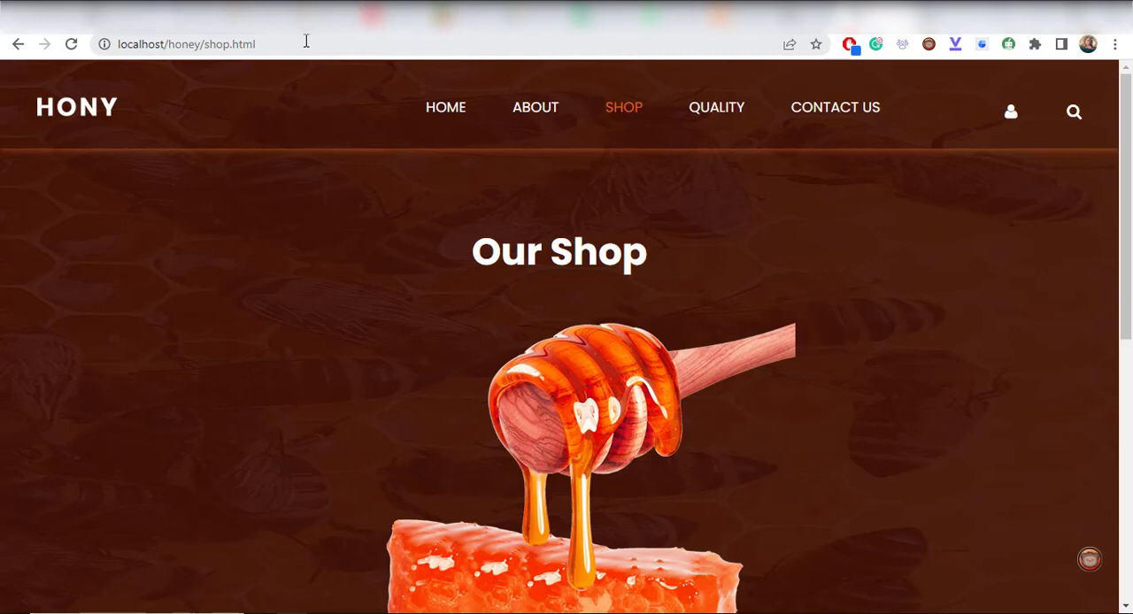
{"action": "scroll", "coordinate": [704, 335], "scroll_direction": "down", "scroll_amount": 5}
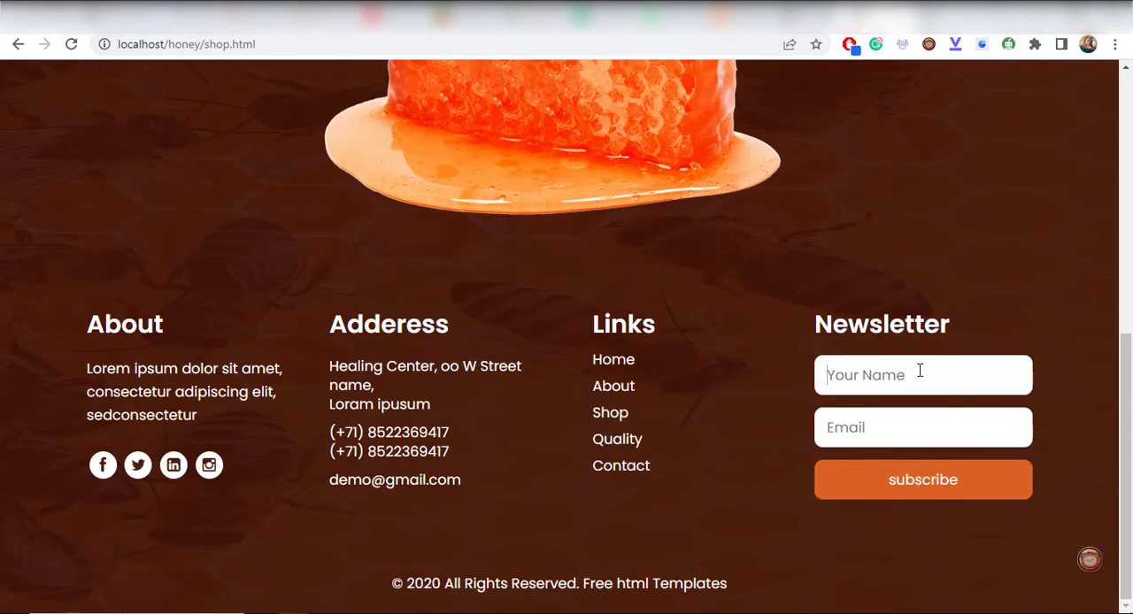
{"action": "left_click", "coordinate": [933, 434]}
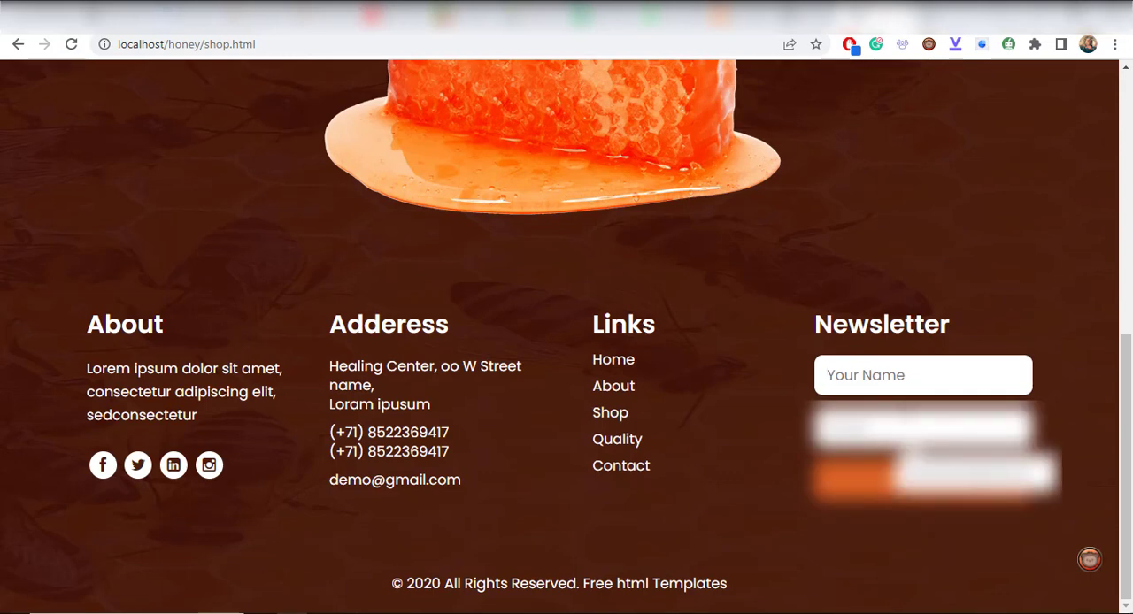
{"action": "left_click", "coordinate": [891, 375]}
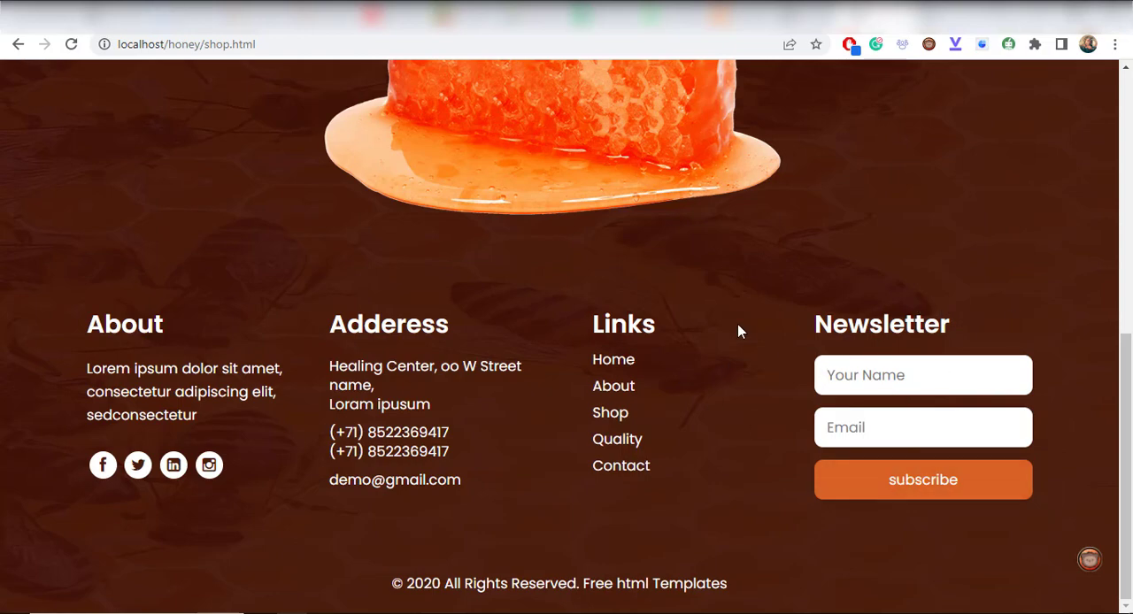
{"action": "scroll", "coordinate": [740, 319], "scroll_direction": "up", "scroll_amount": 6}
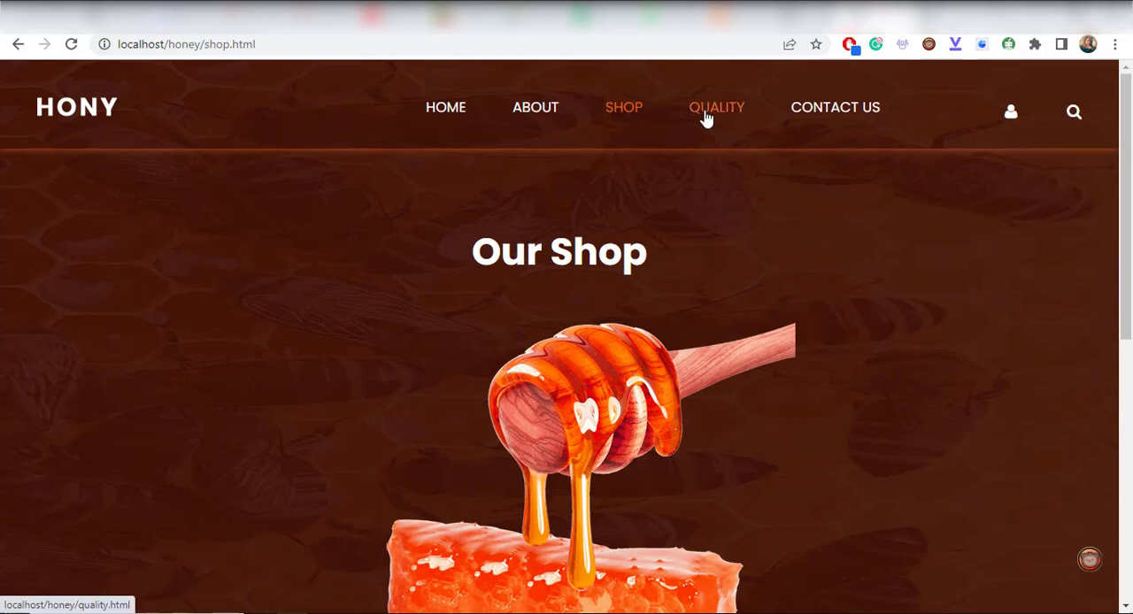
View the locally hosted site's Quality page from its heading down to the footer
{"action": "left_click", "coordinate": [706, 117]}
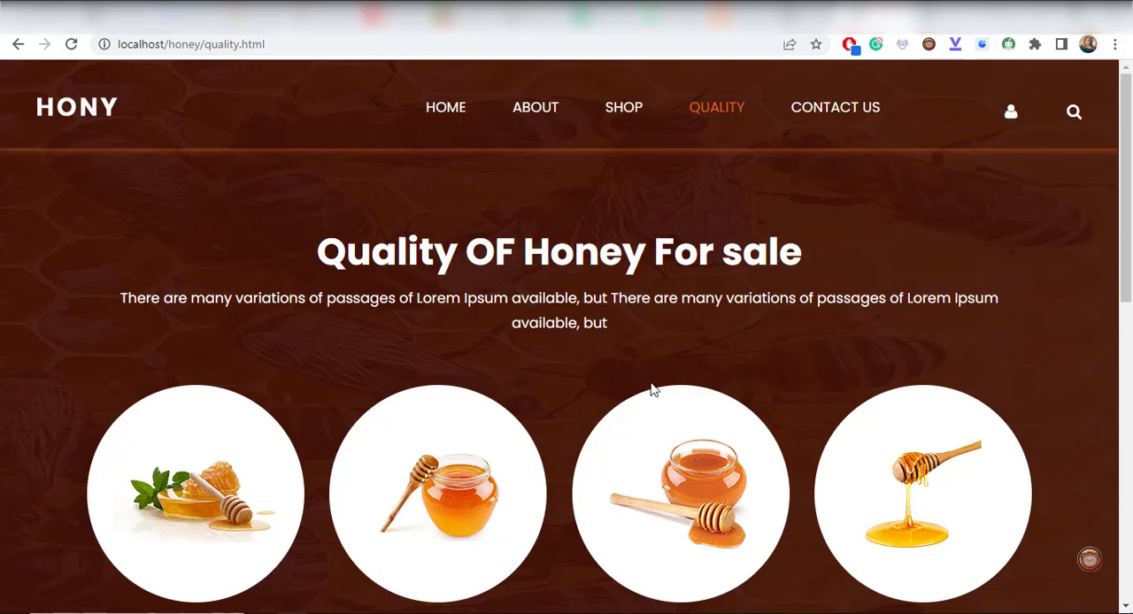
{"action": "scroll", "coordinate": [341, 342], "scroll_direction": "down", "scroll_amount": 10}
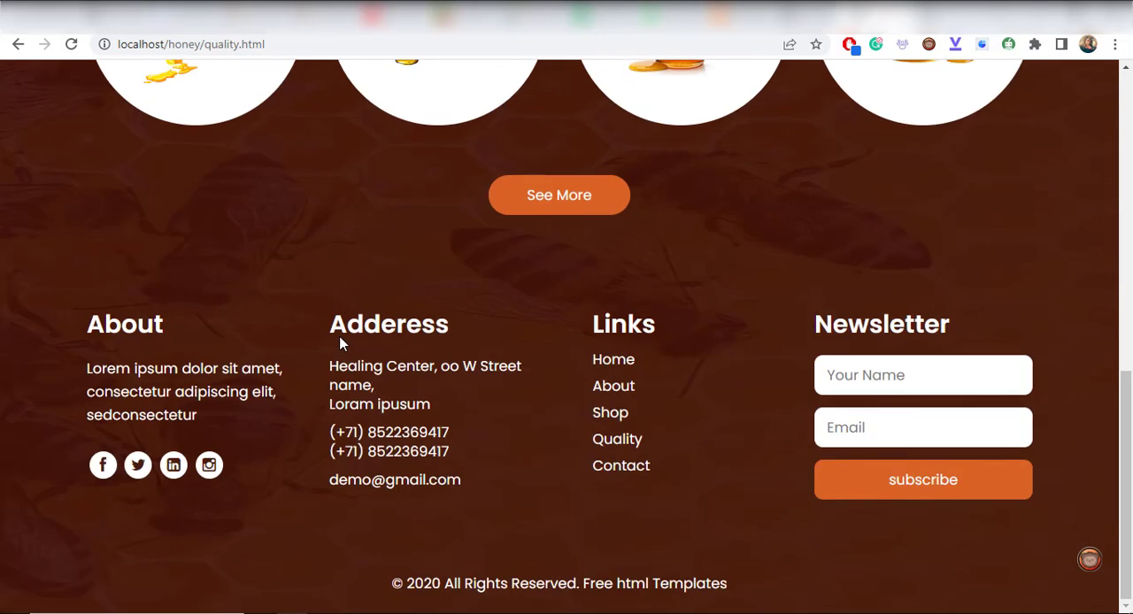
{"action": "scroll", "coordinate": [341, 336], "scroll_direction": "up", "scroll_amount": 1}
{"action": "scroll", "coordinate": [341, 337], "scroll_direction": "up", "scroll_amount": 5}
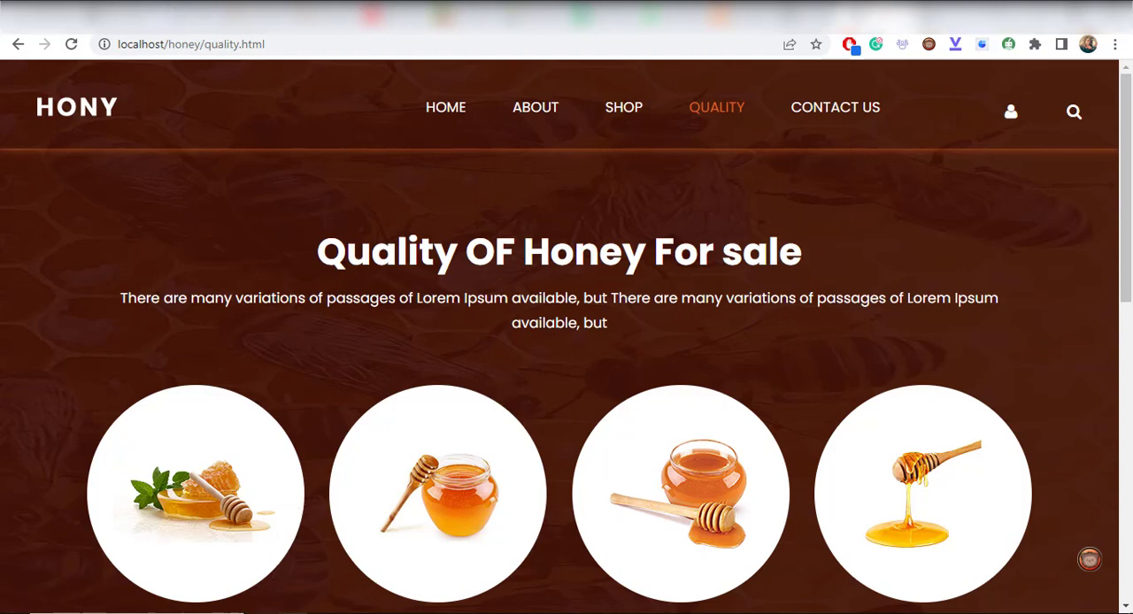
Open the index file from the htdocs honey folder in Notepad++, examine its HTML code, and close the editor
{"action": "mouse_move", "coordinate": [264, 610]}
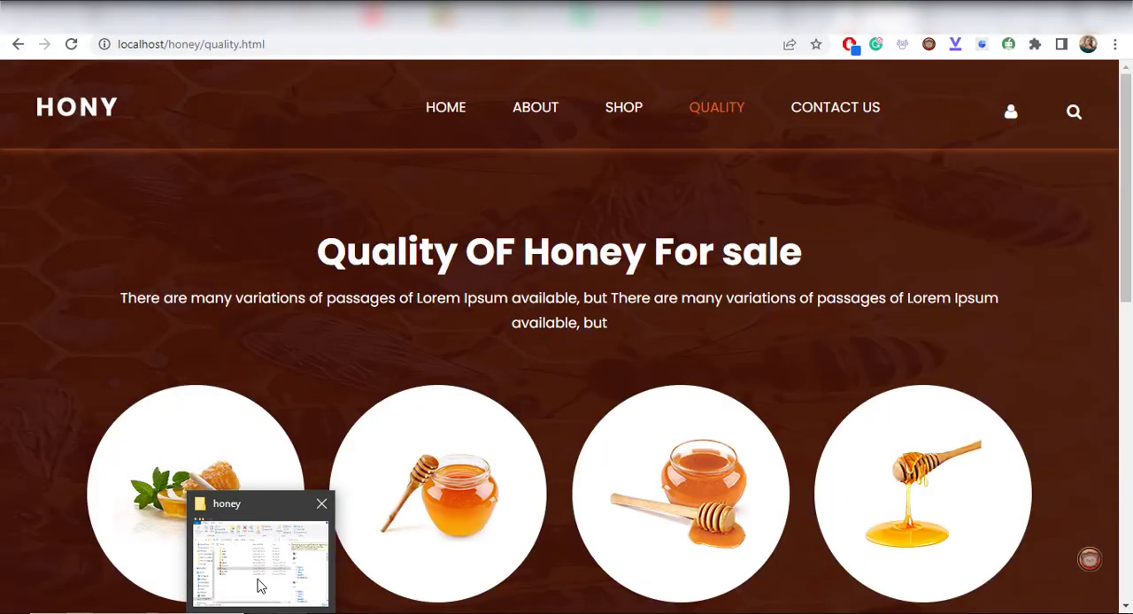
{"action": "left_click", "coordinate": [259, 585]}
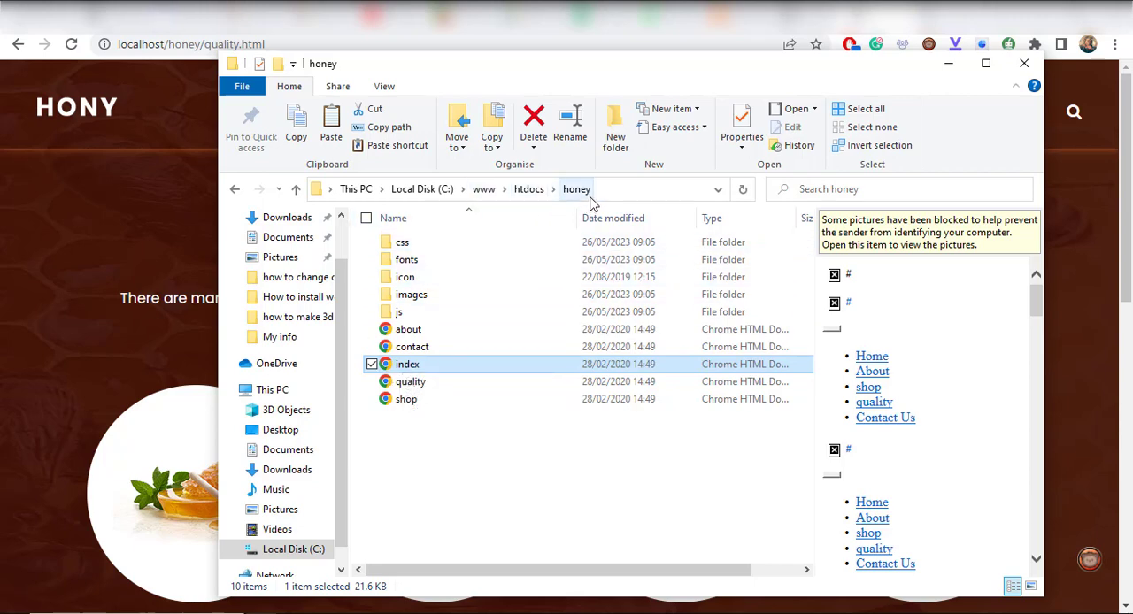
{"action": "right_click", "coordinate": [407, 370]}
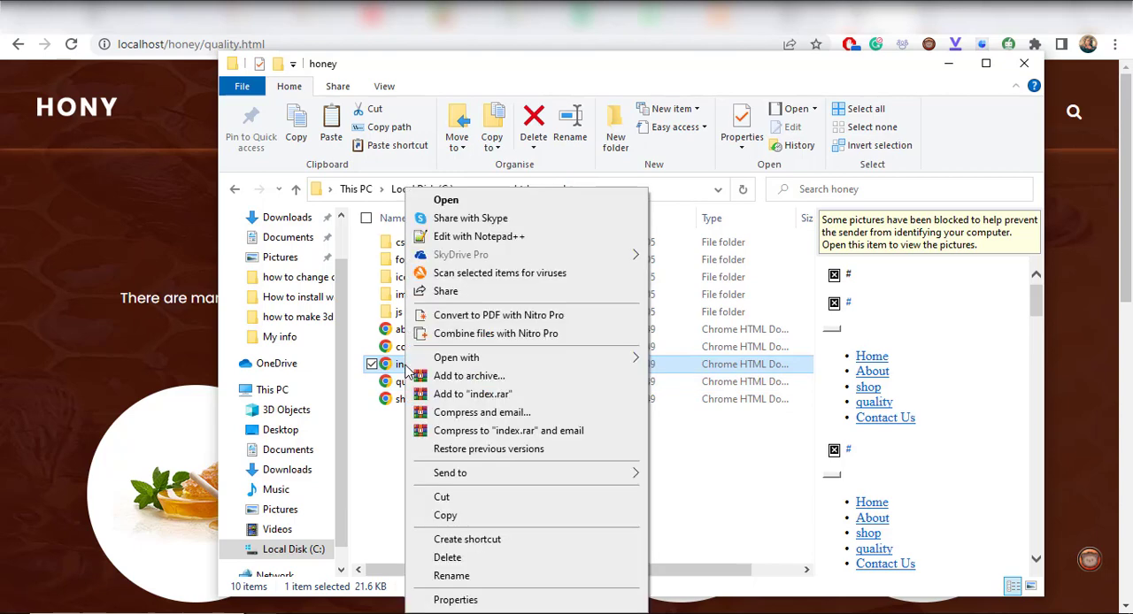
{"action": "left_click", "coordinate": [529, 239]}
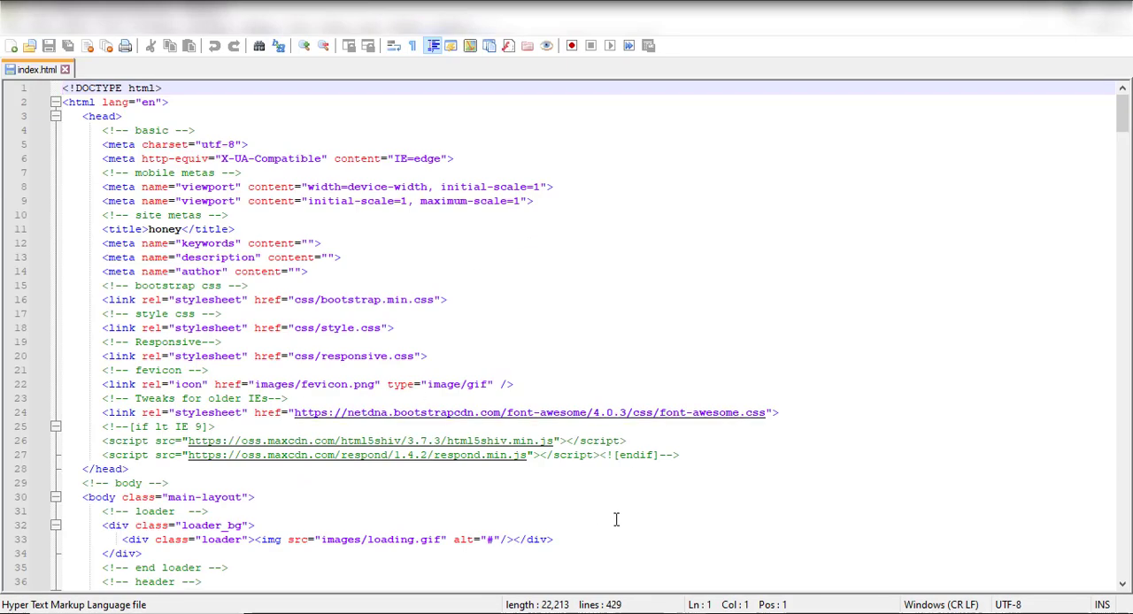
{"action": "scroll", "coordinate": [615, 520], "scroll_direction": "down", "scroll_amount": 20}
{"action": "scroll", "coordinate": [616, 521], "scroll_direction": "down", "scroll_amount": 4}
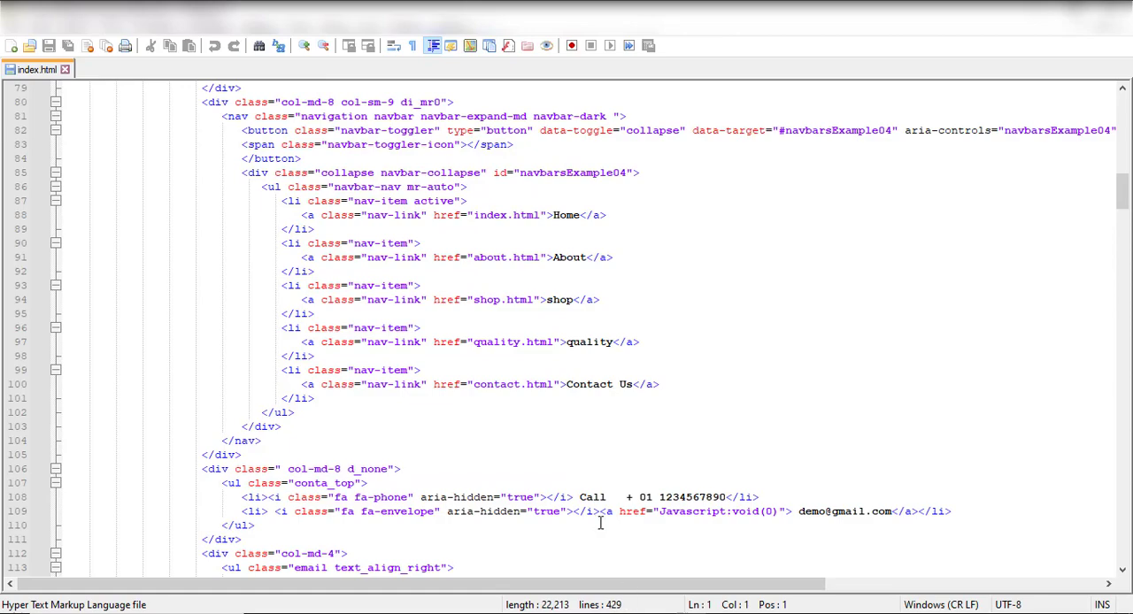
{"action": "scroll", "coordinate": [600, 523], "scroll_direction": "down", "scroll_amount": 15}
{"action": "scroll", "coordinate": [431, 285], "scroll_direction": "up", "scroll_amount": 20}
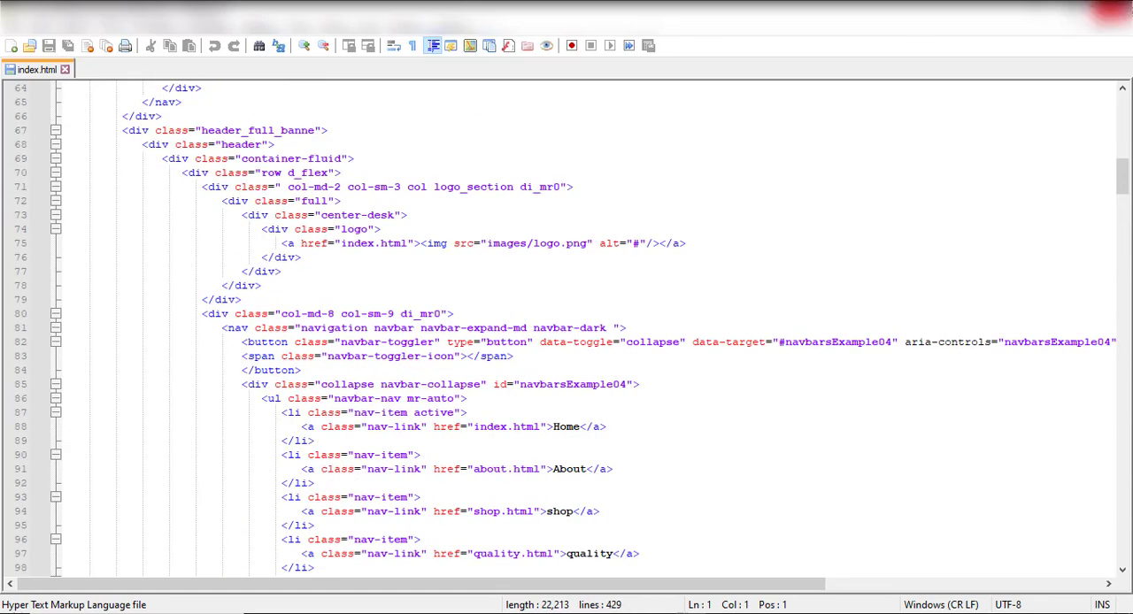
{"action": "left_click", "coordinate": [1111, 11]}
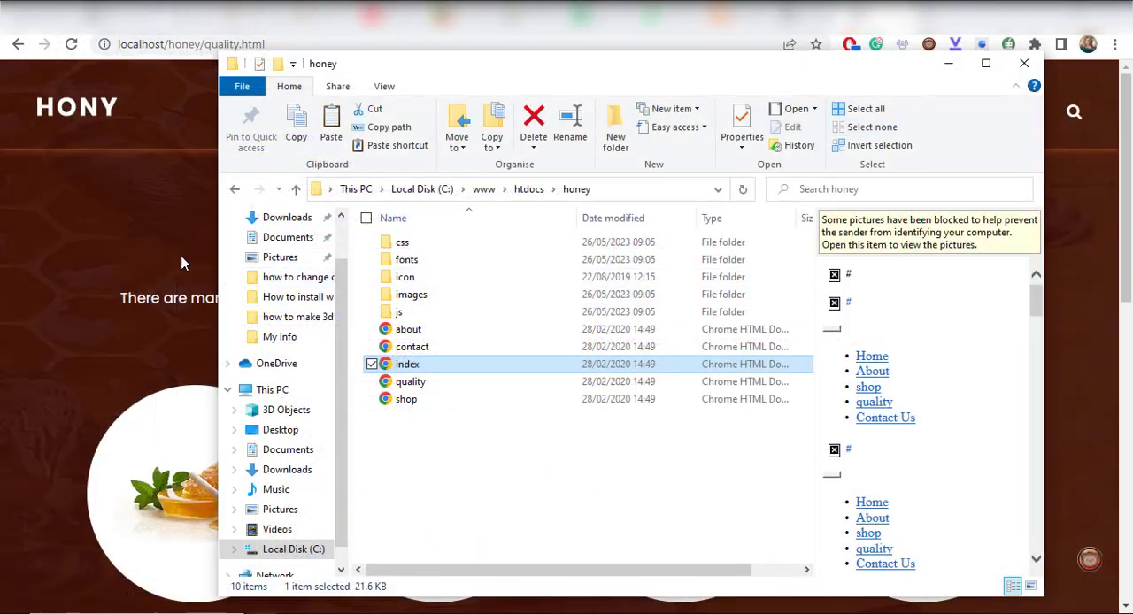
Return to the browser and open the honey site's home page at localhost/honey/index.html
{"action": "left_click", "coordinate": [181, 263]}
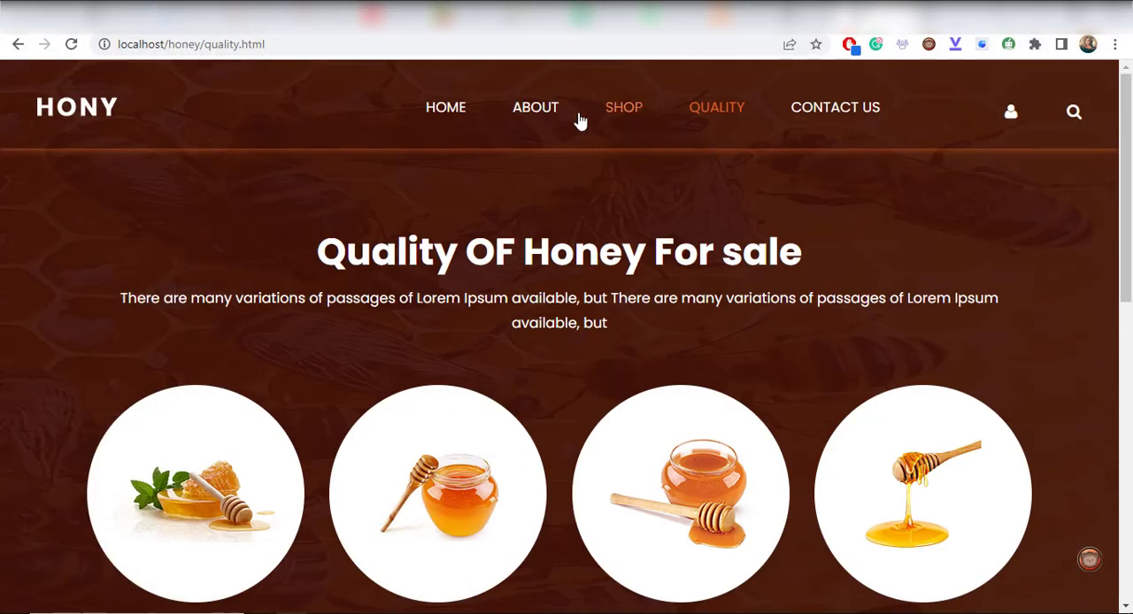
{"action": "left_click", "coordinate": [544, 112]}
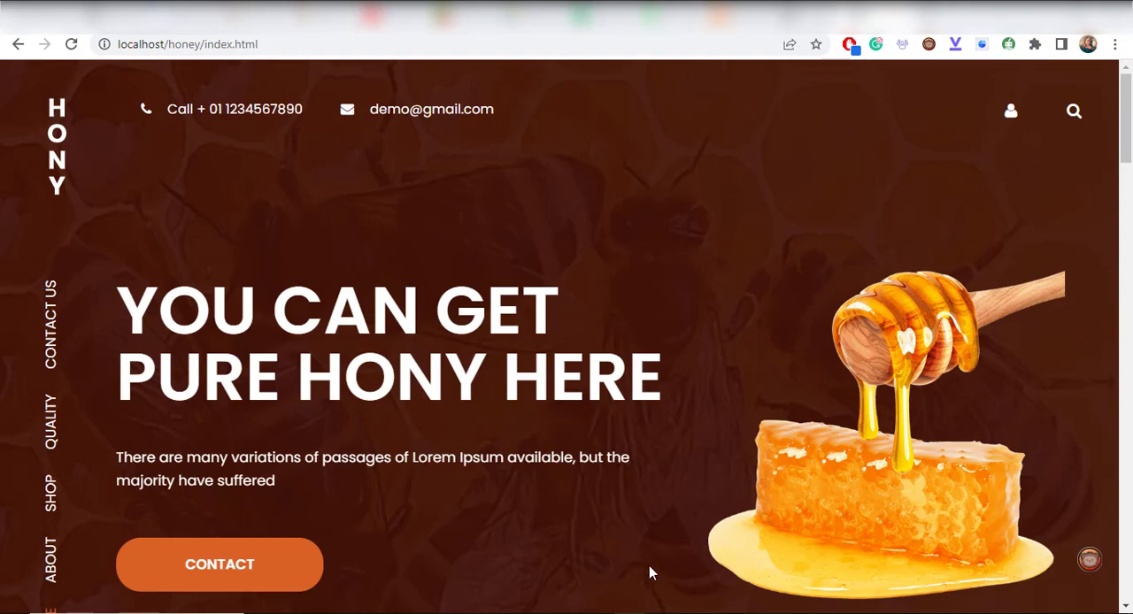
Stop the Apache and MySQL modules in the XAMPP Control Panel
{"action": "left_click", "coordinate": [660, 613]}
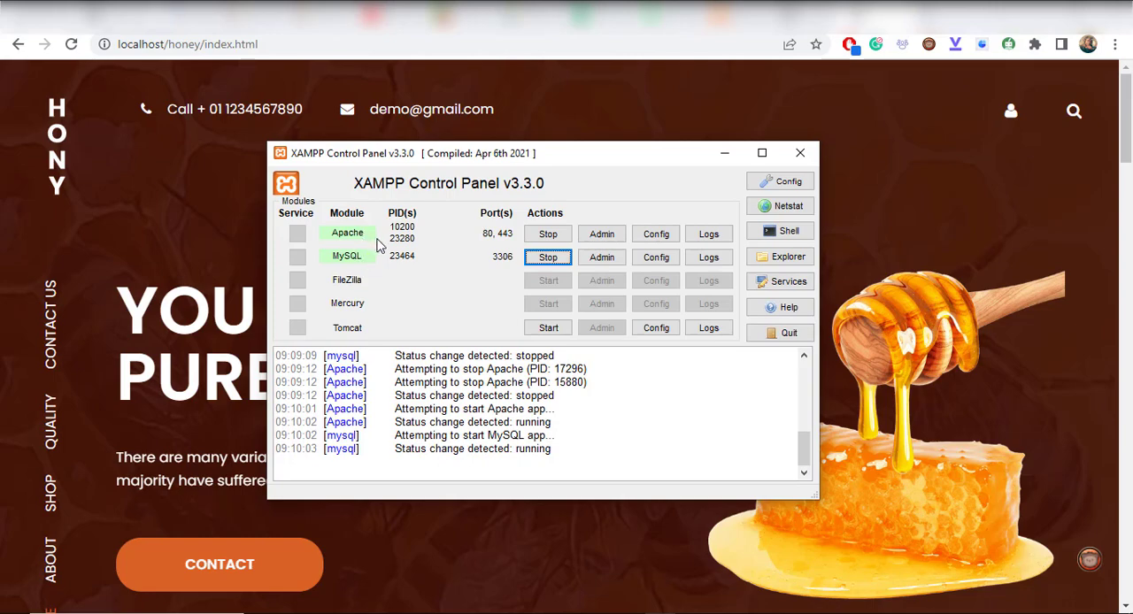
{"action": "left_click", "coordinate": [536, 238]}
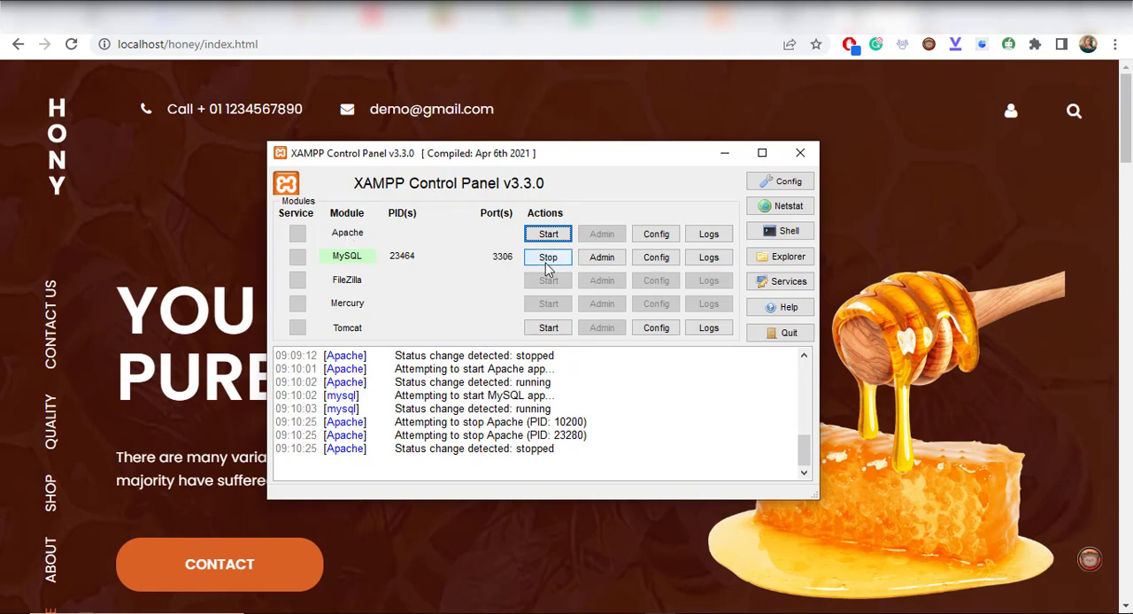
{"action": "left_click", "coordinate": [548, 261]}
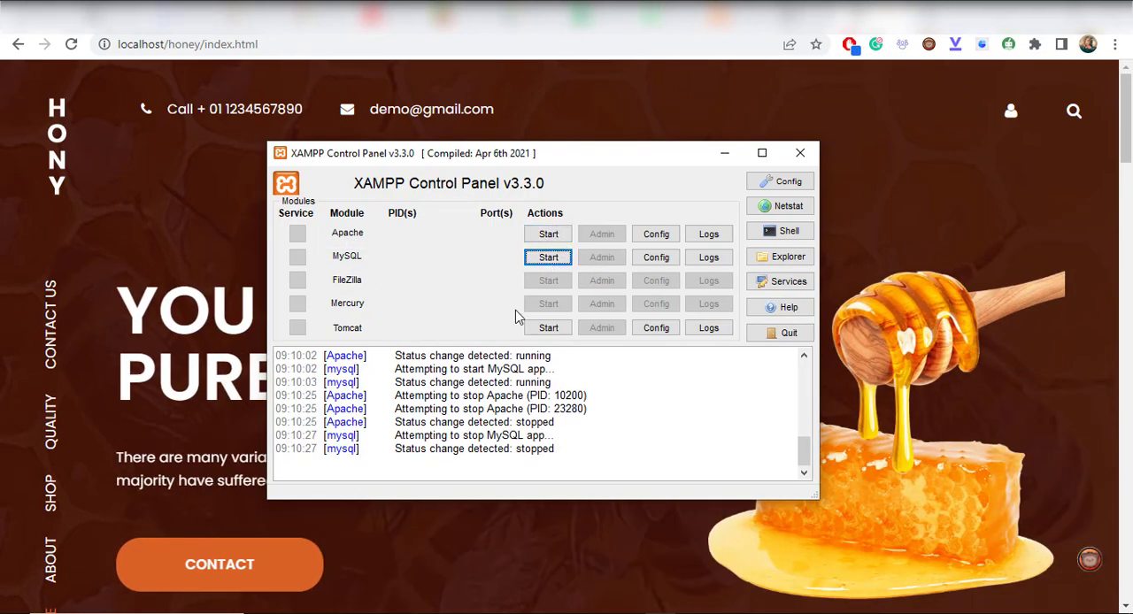
Reload localhost/honey/index.html with the servers stopped to check its availability, and minimize the browser
{"action": "left_click", "coordinate": [70, 43]}
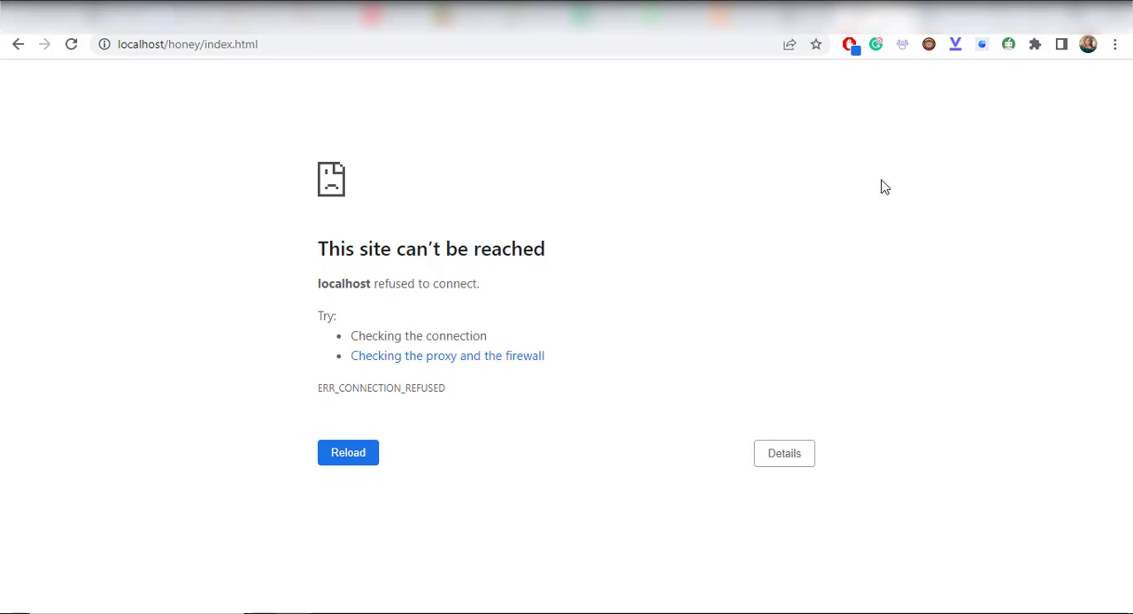
{"action": "left_click", "coordinate": [1037, 13]}
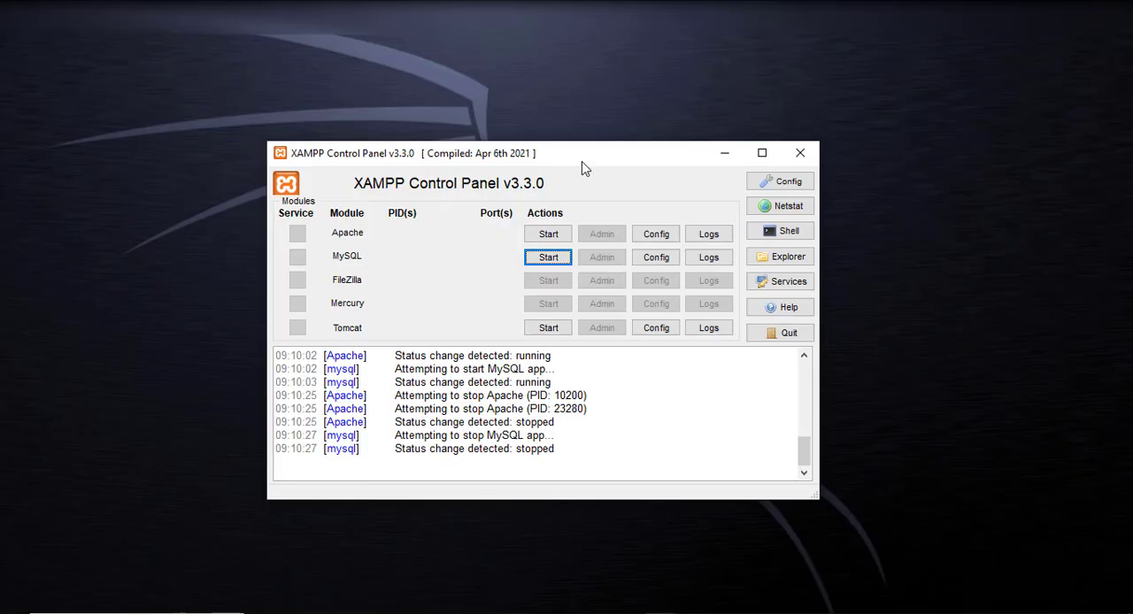